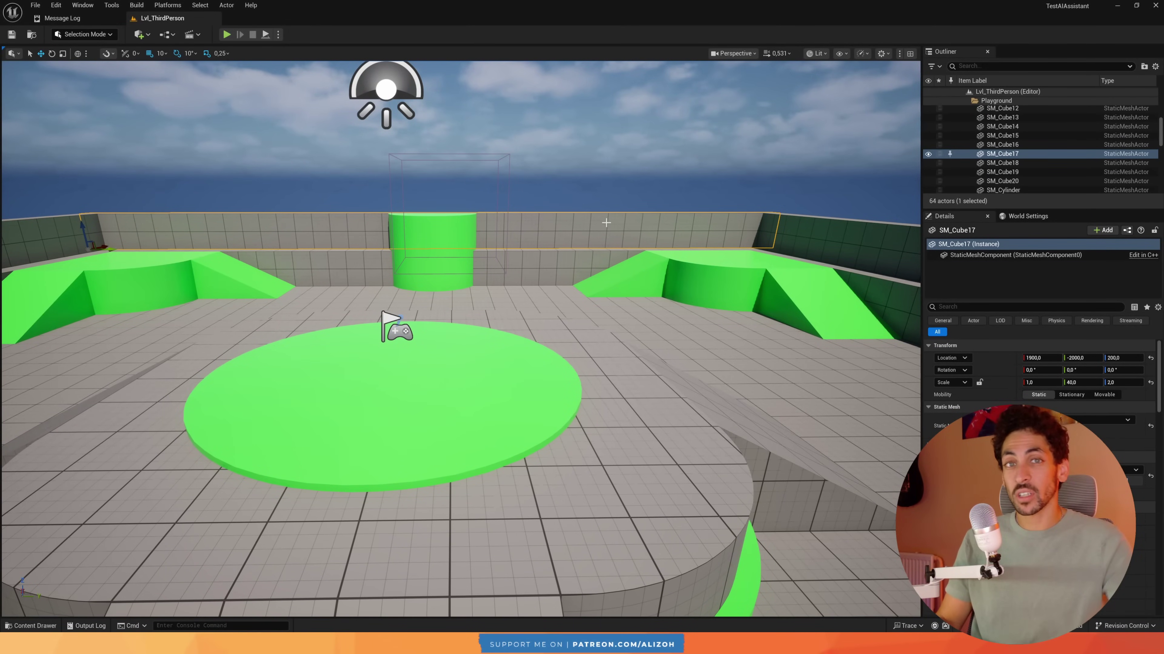
# - Orbit the view to face the green circular platform with the ring beneath it visible
pyautogui.moveTo(606, 223); pyautogui.dragTo(376, 167, button='right')
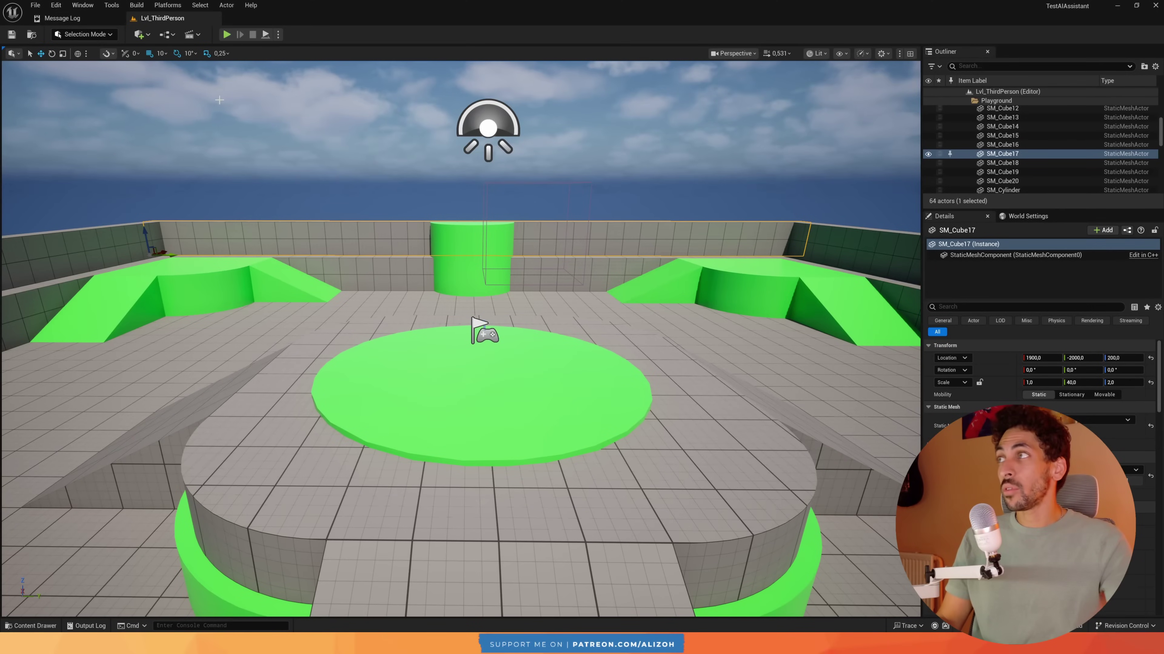
pyautogui.click(56, 5)
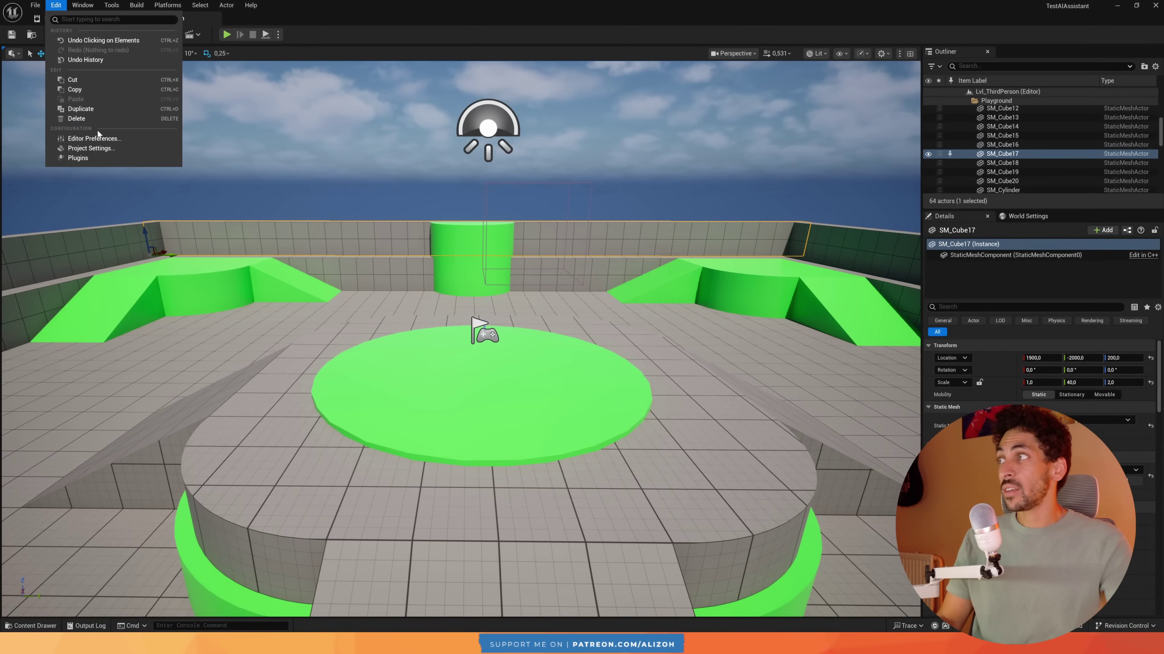
pyautogui.click(73, 153)
pyautogui.write('ai assi')
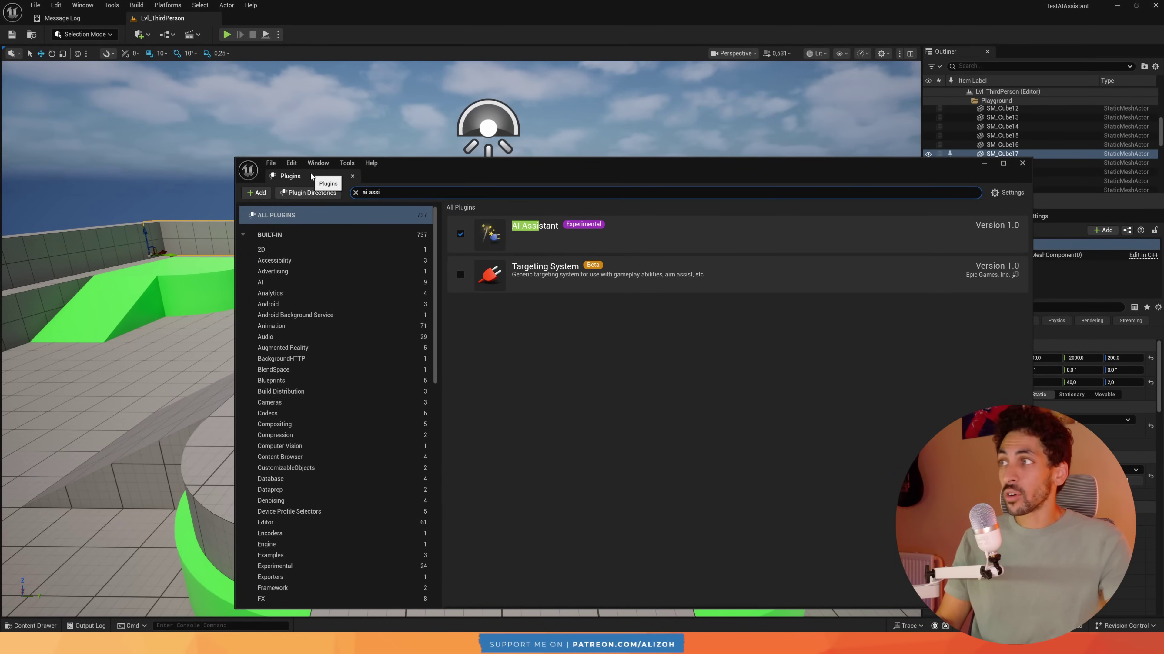
pyautogui.click(352, 176)
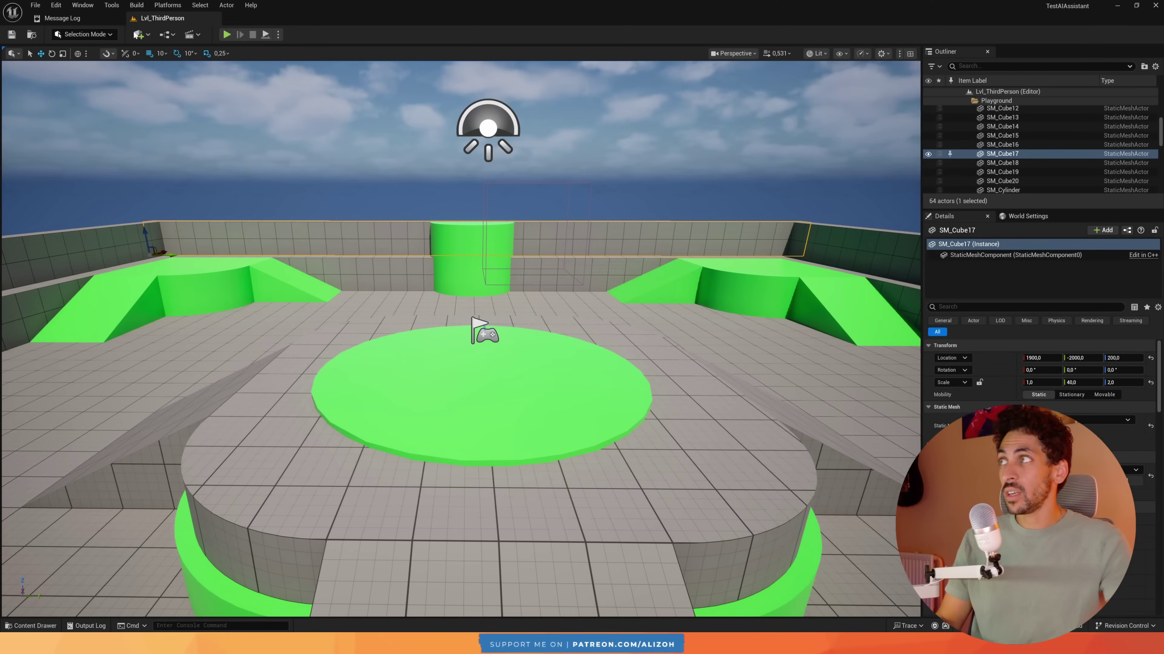
# - Open the AI Assistant from the Window menu and move it to the centre of the viewport
pyautogui.click(82, 5)
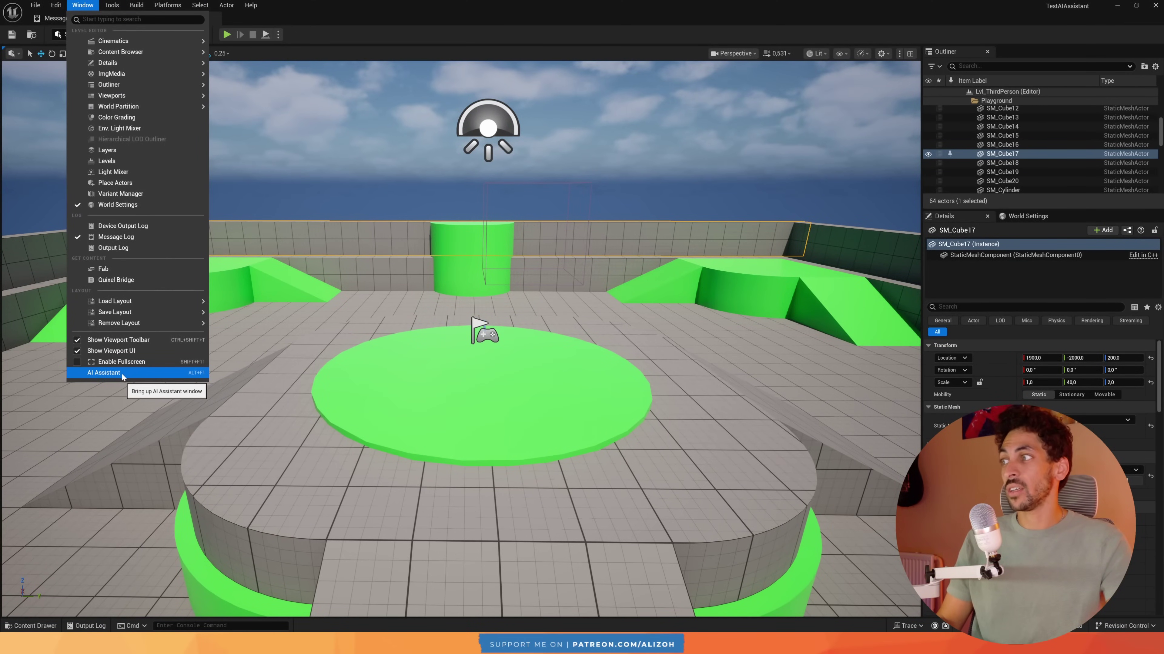
pyautogui.click(197, 373)
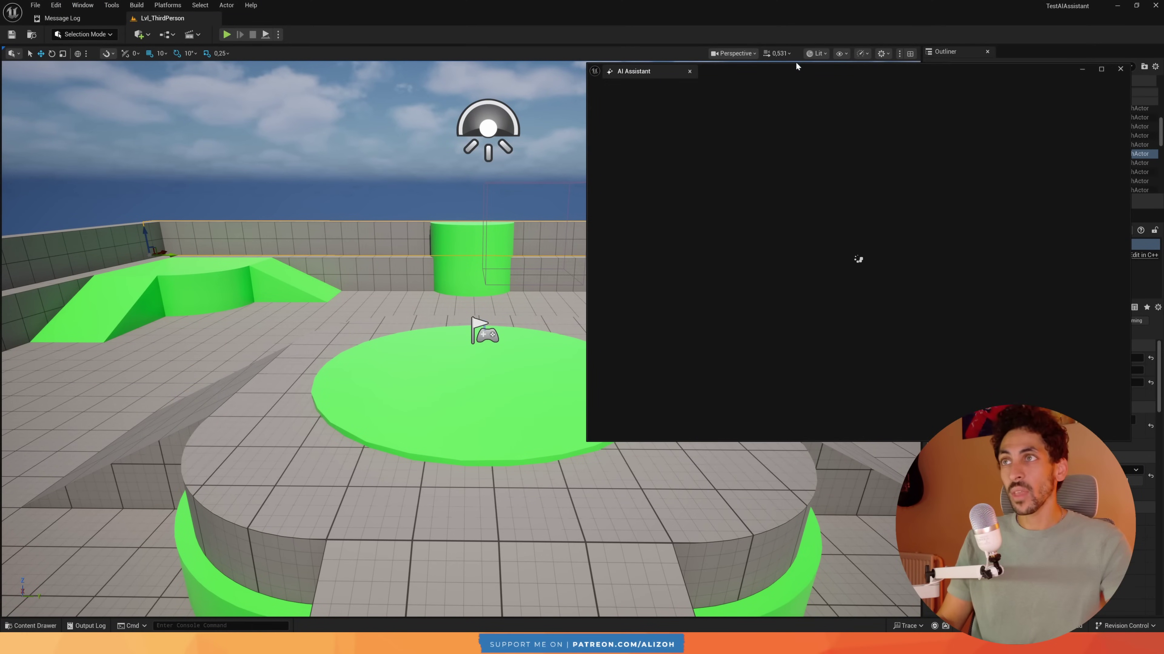
pyautogui.moveTo(795, 68); pyautogui.dragTo(510, 122)
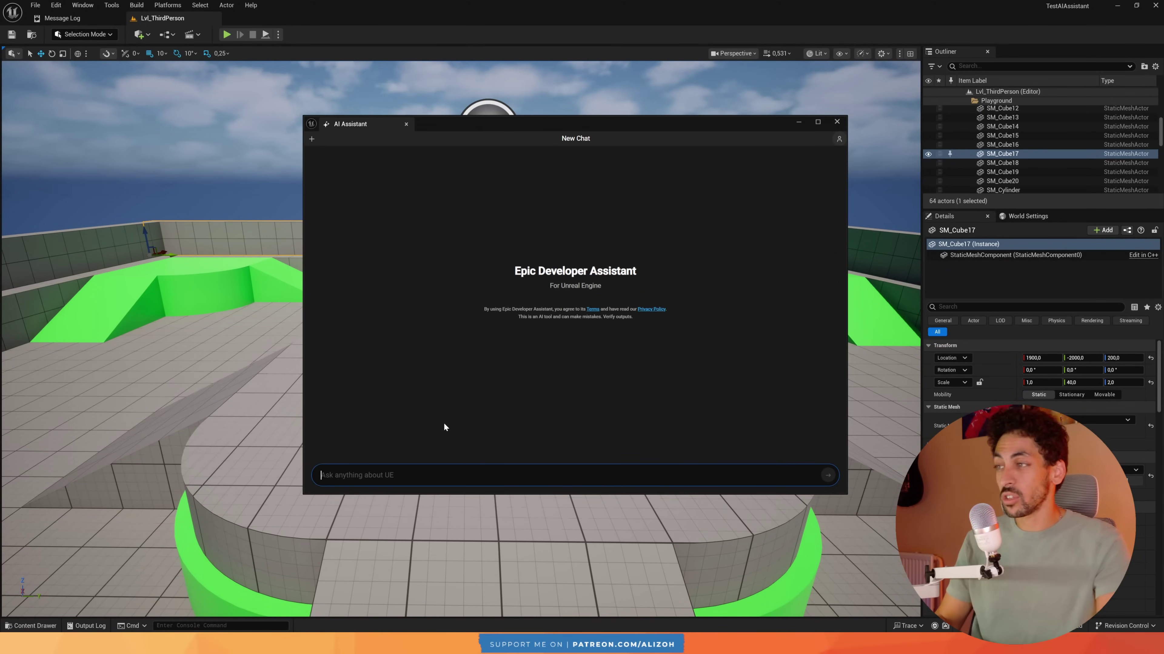
# - Ask the AI Assistant 'What are the benefits of GAS' and scroll down to its suggested docs
pyautogui.write('What are the benefits of GAS')
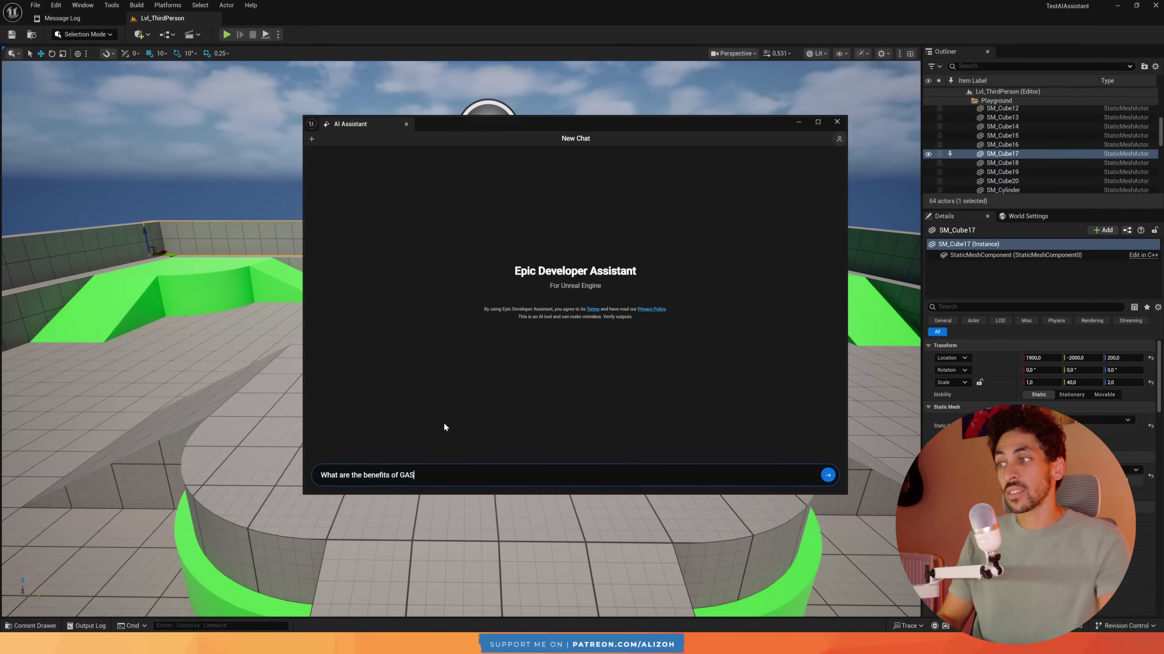
pyautogui.press('Return')
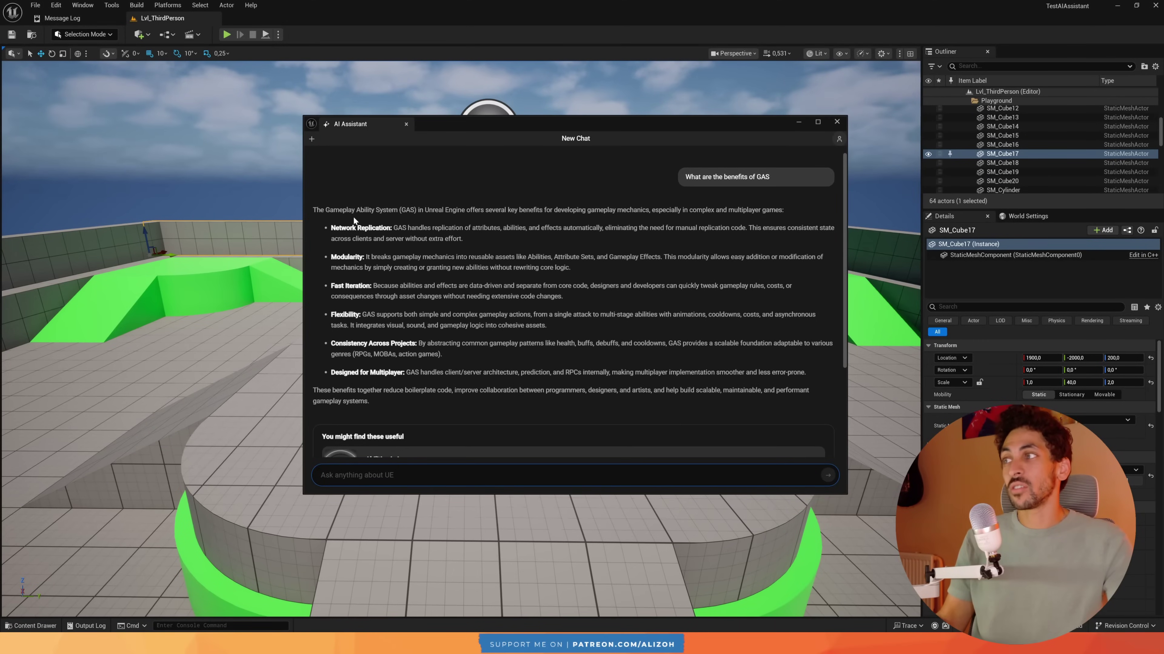
pyautogui.moveTo(682, 176); pyautogui.dragTo(426, 344)
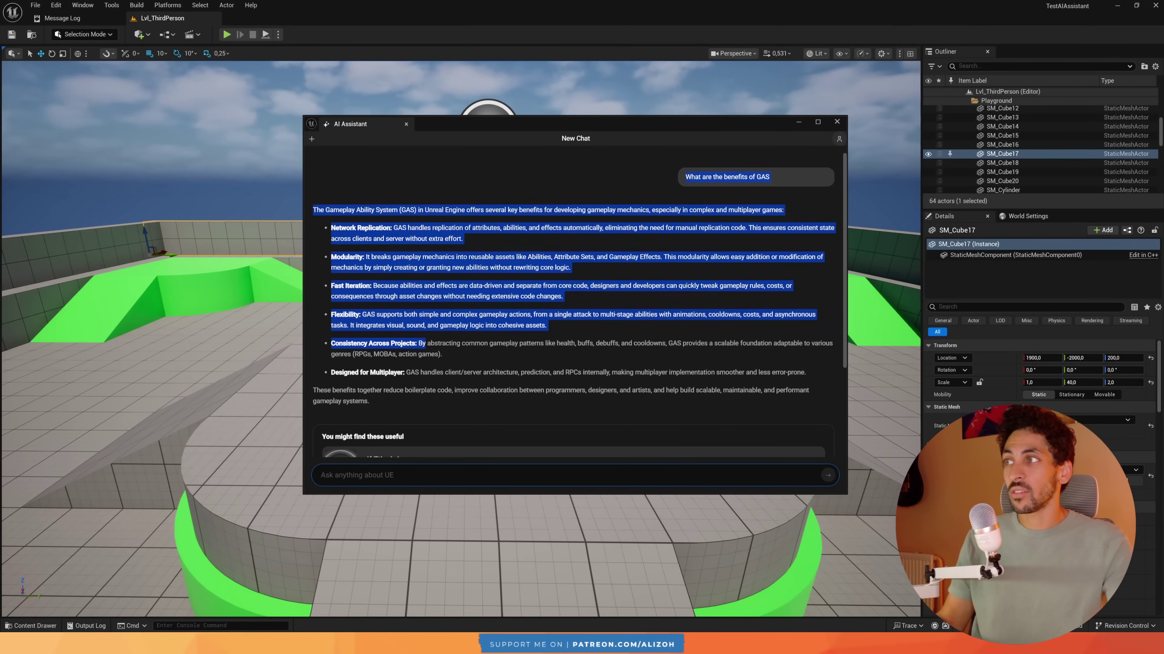
pyautogui.click(700, 201)
pyautogui.scroll(-3, 430, 315)
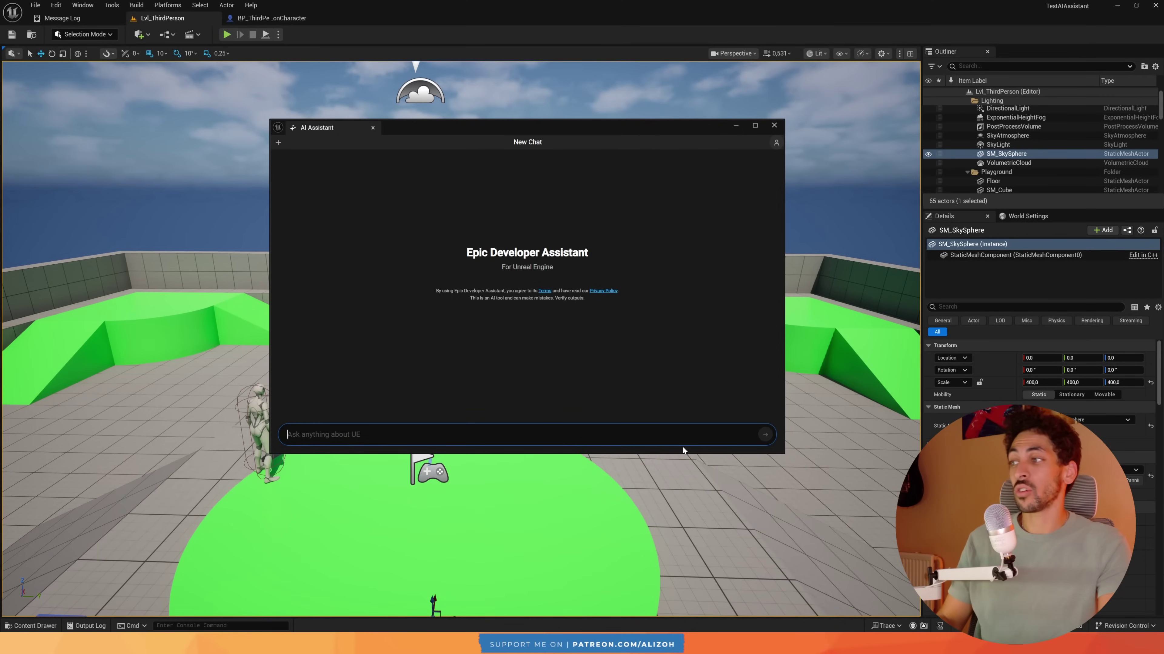
# - Ask 'Give me the latest docs on PCG' and scroll through the concepts and documentation links
pyautogui.write('Give me the latest docs on PCG')
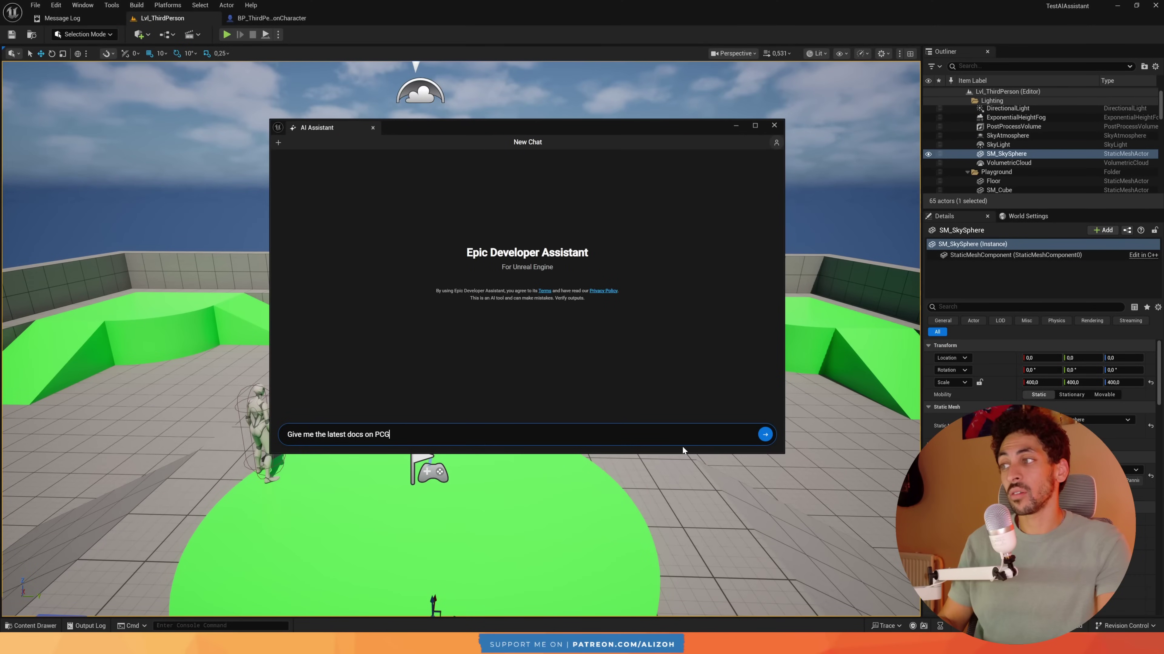
pyautogui.press('Return')
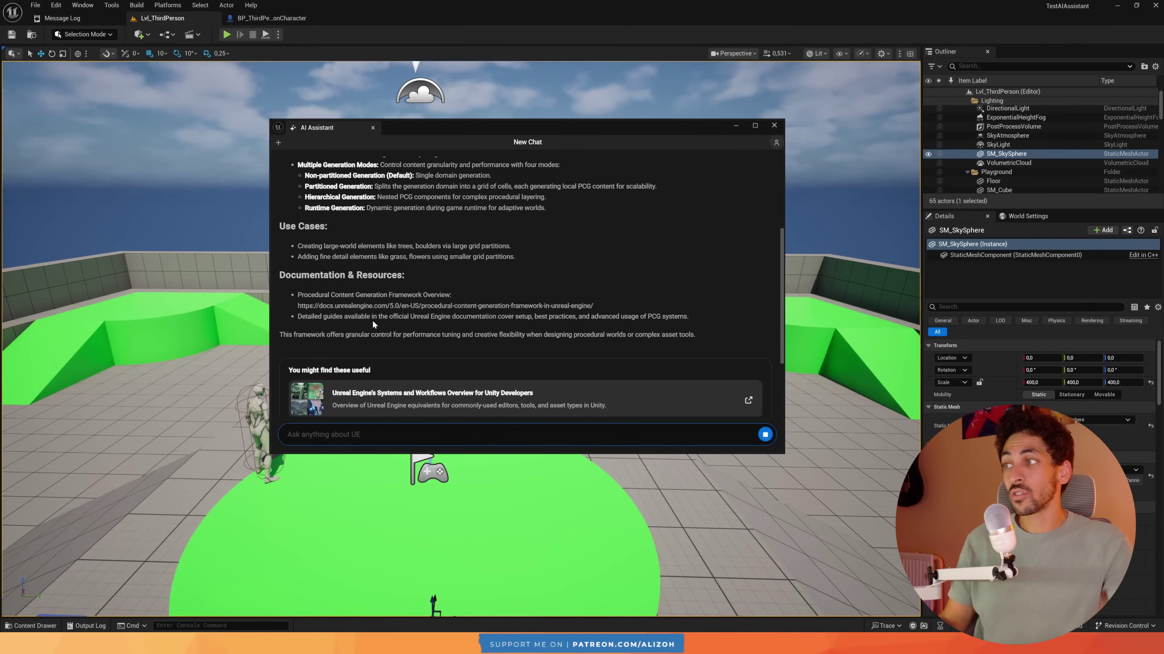
pyautogui.scroll(5, 384, 372)
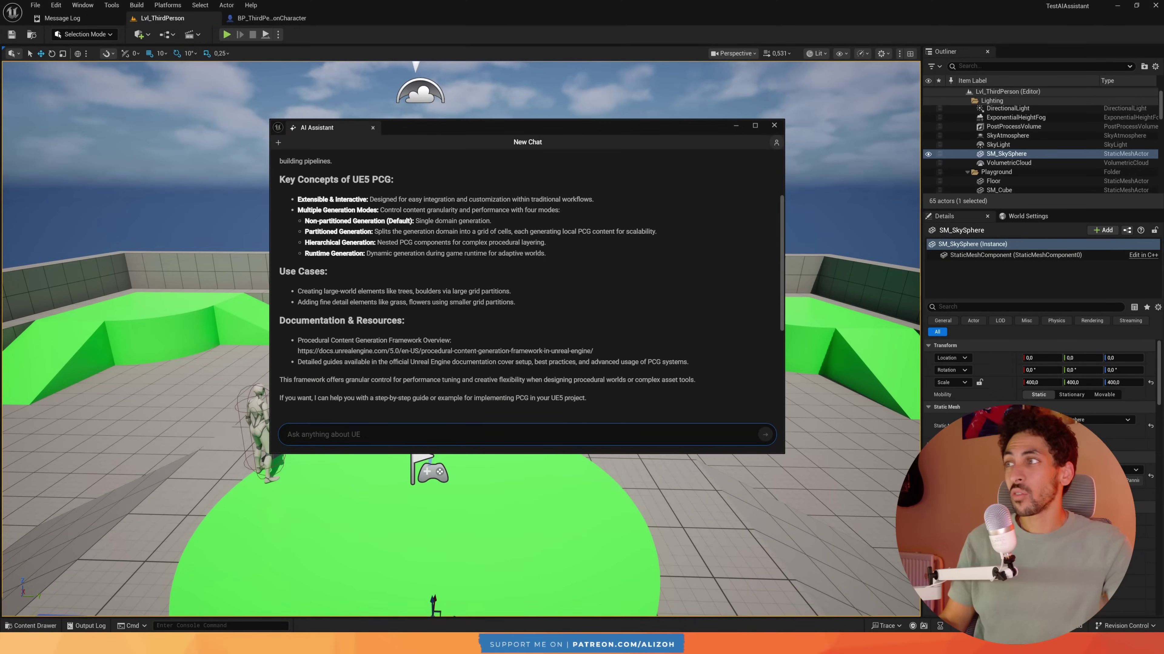
pyautogui.scroll(-6, 389, 330)
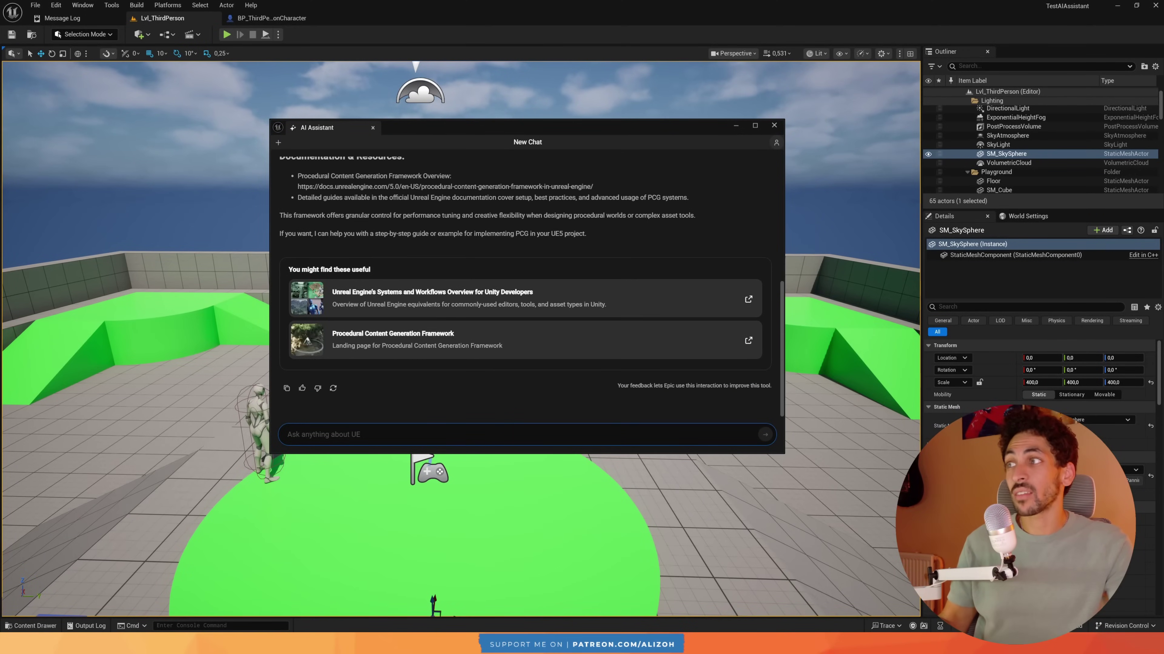
# - Open the Procedural Content Generation Framework suggestion card's docs page and scroll down it
pyautogui.click(393, 347)
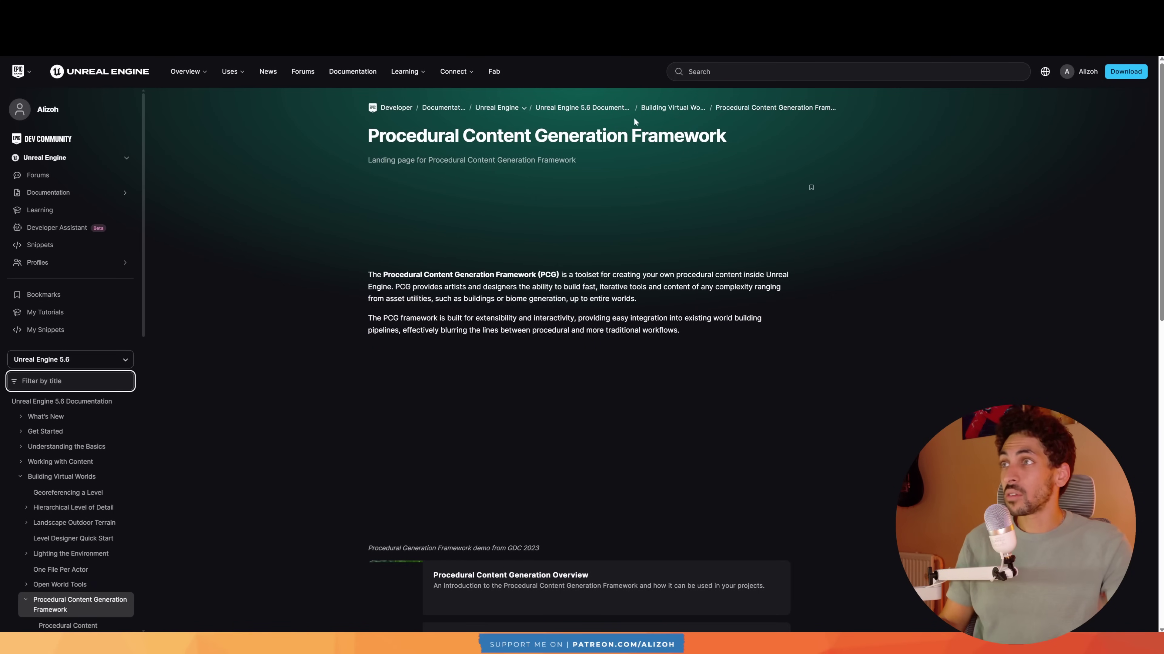
pyautogui.moveTo(367, 135); pyautogui.dragTo(616, 136)
pyautogui.scroll(-6, 650, 161)
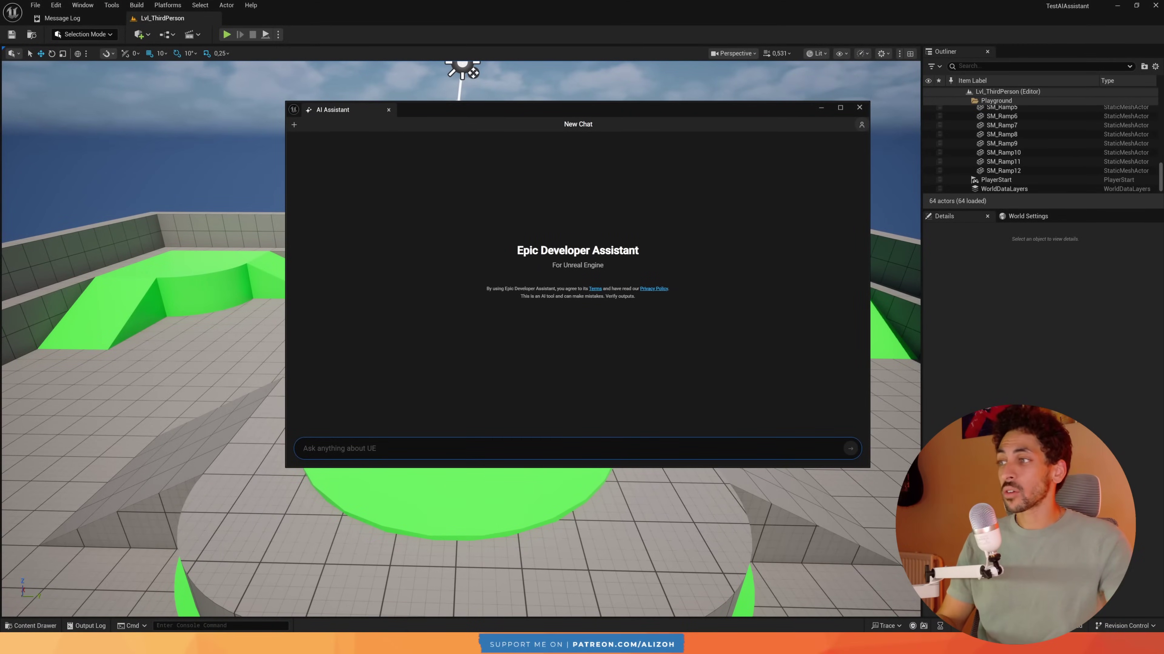
# - Send the sphere-trace prompt and paste the generated LaunchCharactersInFront code into MyBaseCharacter.cpp in Rider
pyautogui.write('Write me a c++ function to add to my player character that does a sphere trace infront of me, and launches any character it hits up in the air (enable debug on the sphere trace)')
pyautogui.press('Return')
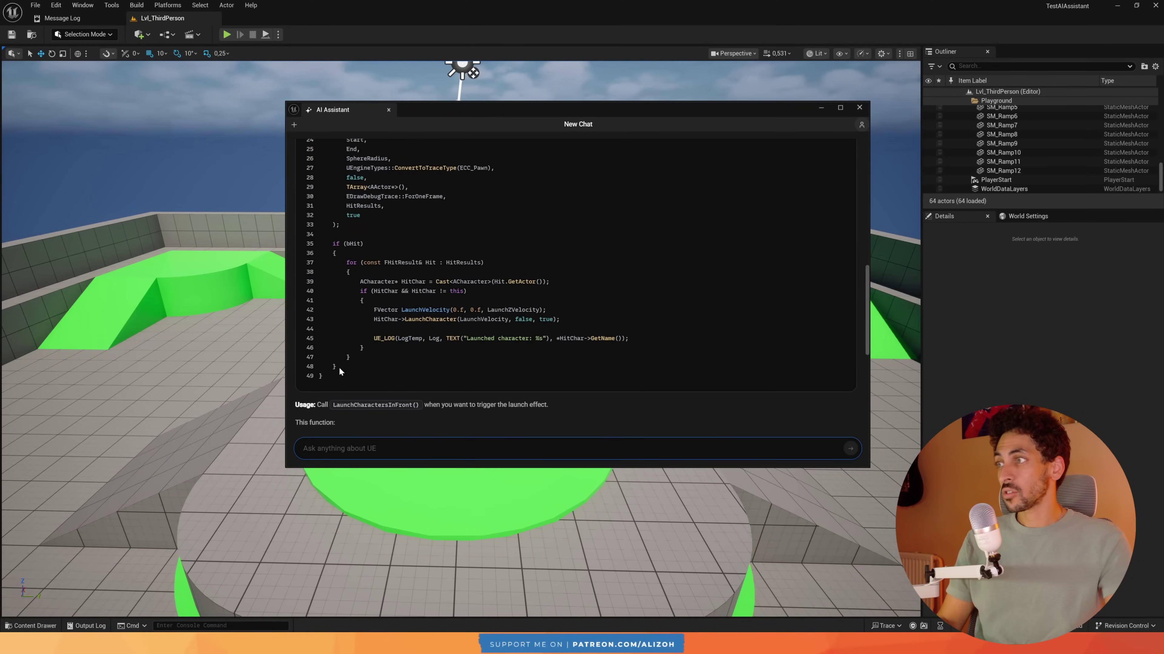
pyautogui.moveTo(340, 371); pyautogui.dragTo(331, 317)
pyautogui.hotkey('ctrl', 'c')
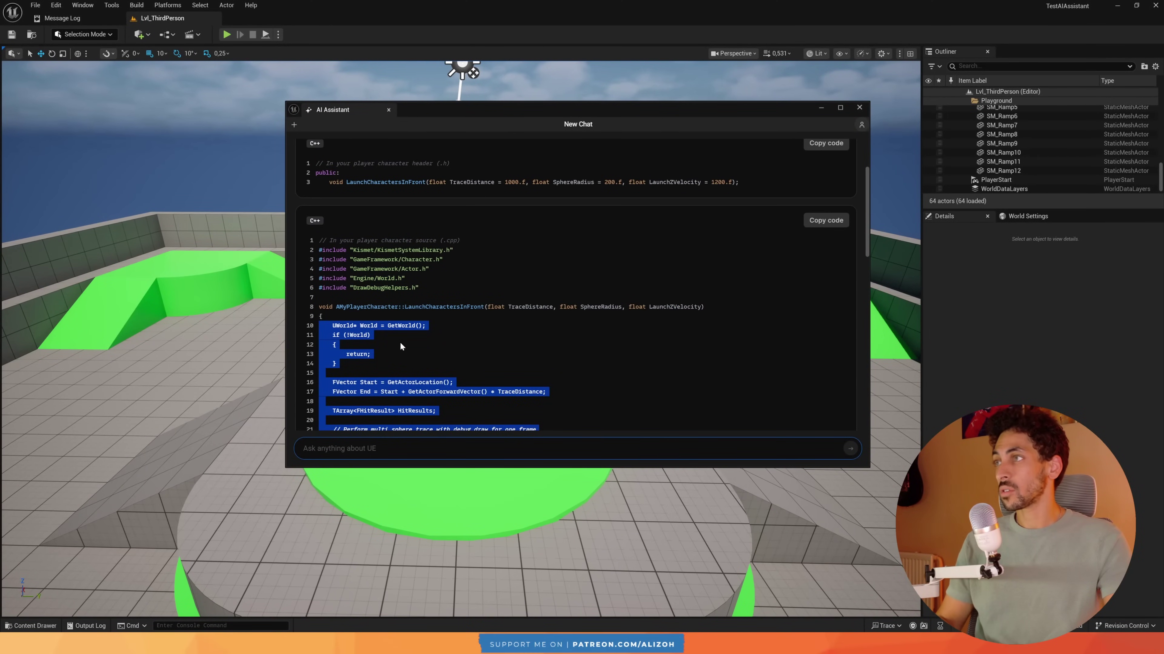
pyautogui.hotkey('alt', 'Tab')
pyautogui.hotkey('ctrl', 'v')
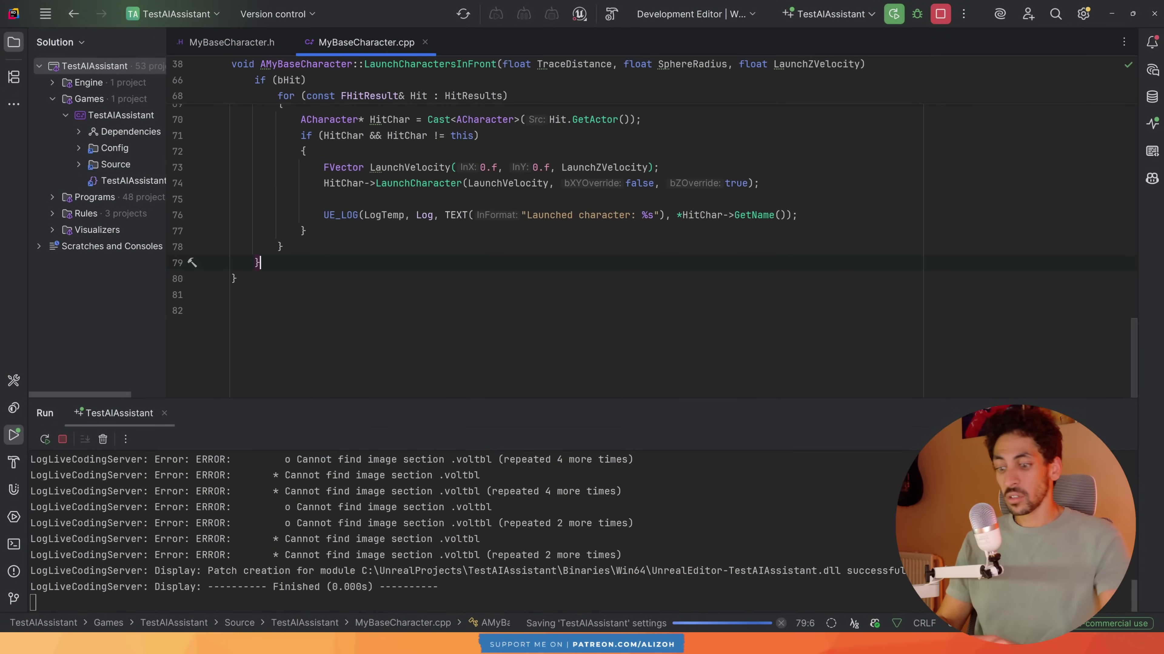
pyautogui.hotkey('alt', 'Tab')
pyautogui.scroll(-5, 523, 287)
# - Open BP_ThirdPersonCharacter via Ctrl+P and dock the AI Assistant as an editor tab
pyautogui.click(336, 76)
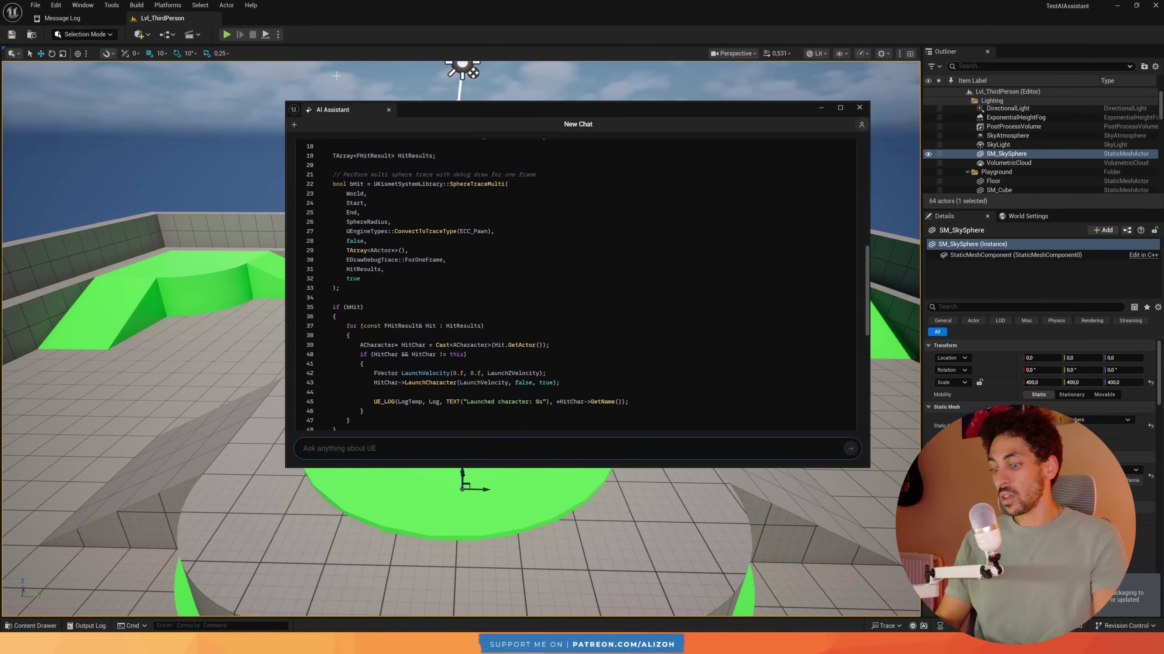
pyautogui.hotkey('ctrl', 'p')
pyautogui.write('bpo')
pyautogui.write('third')
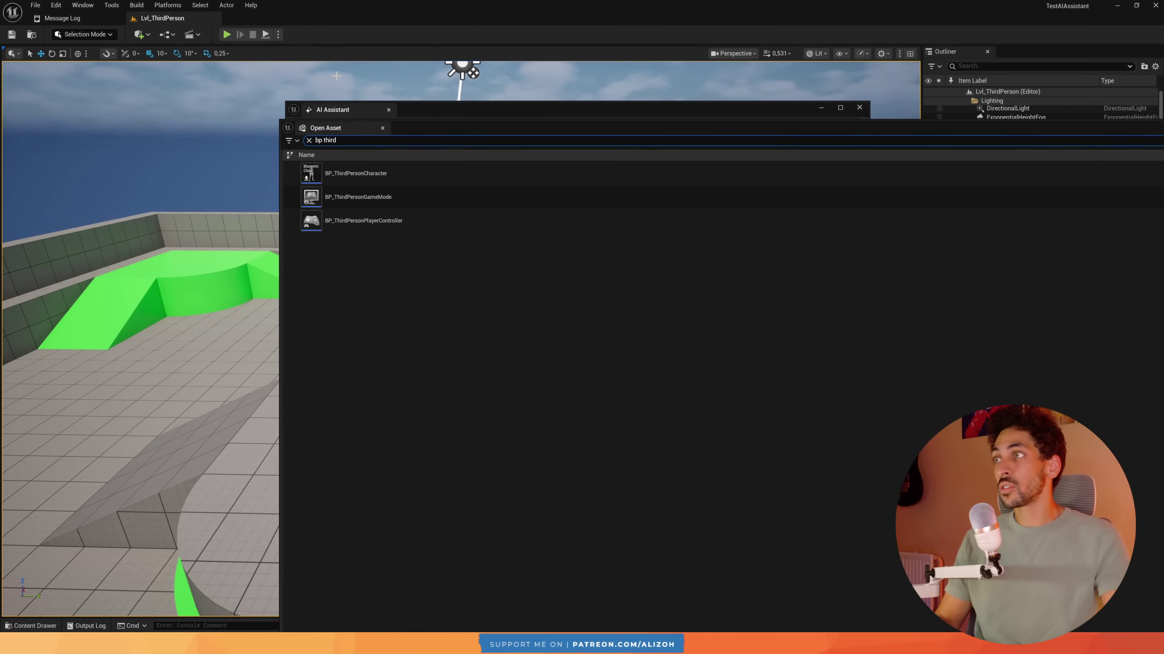
pyautogui.doubleClick(364, 169)
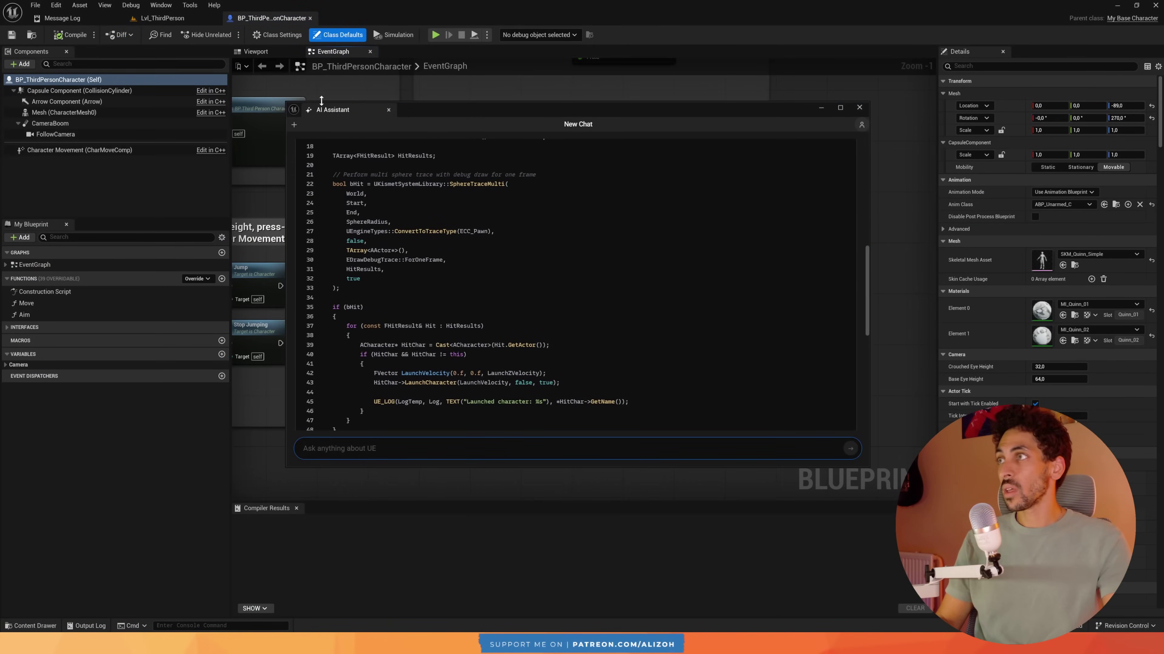
pyautogui.moveTo(330, 109); pyautogui.dragTo(343, 23)
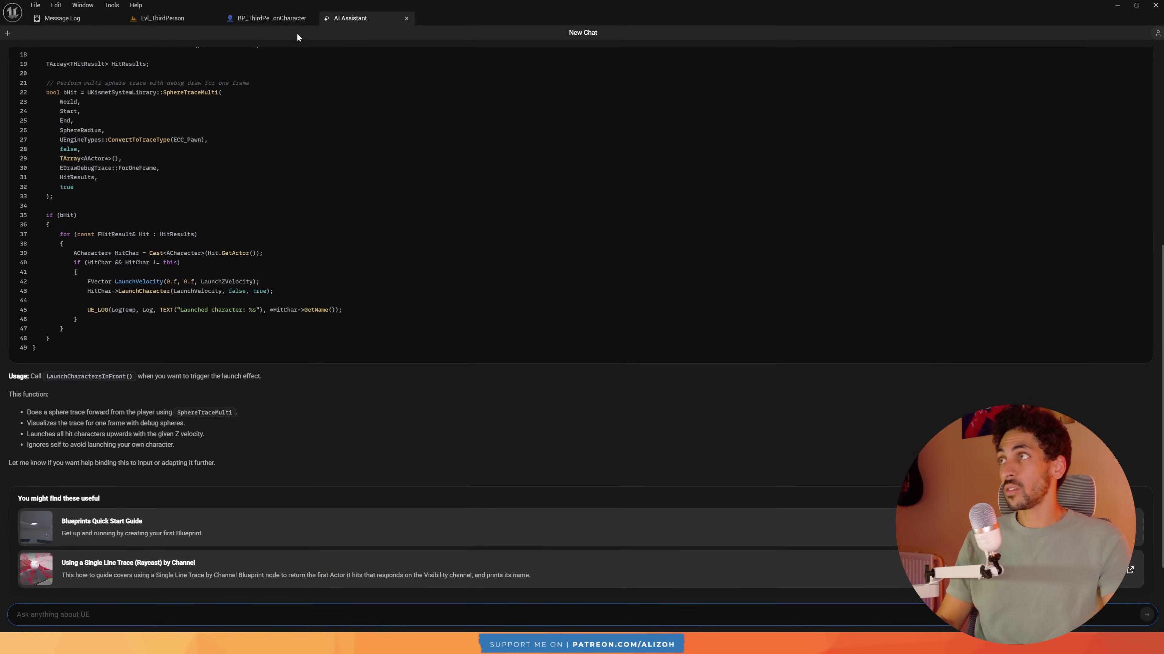
pyautogui.click(272, 17)
# - Add a Keyboard X event wired to Launch Characters in Front, then return to the level
pyautogui.rightClick(589, 266)
pyautogui.write('key x')
pyautogui.press('Return')
pyautogui.moveTo(619, 277); pyautogui.dragTo(678, 281)
pyautogui.write('launch')
pyautogui.click(742, 320)
pyautogui.scroll(1, 716, 268)
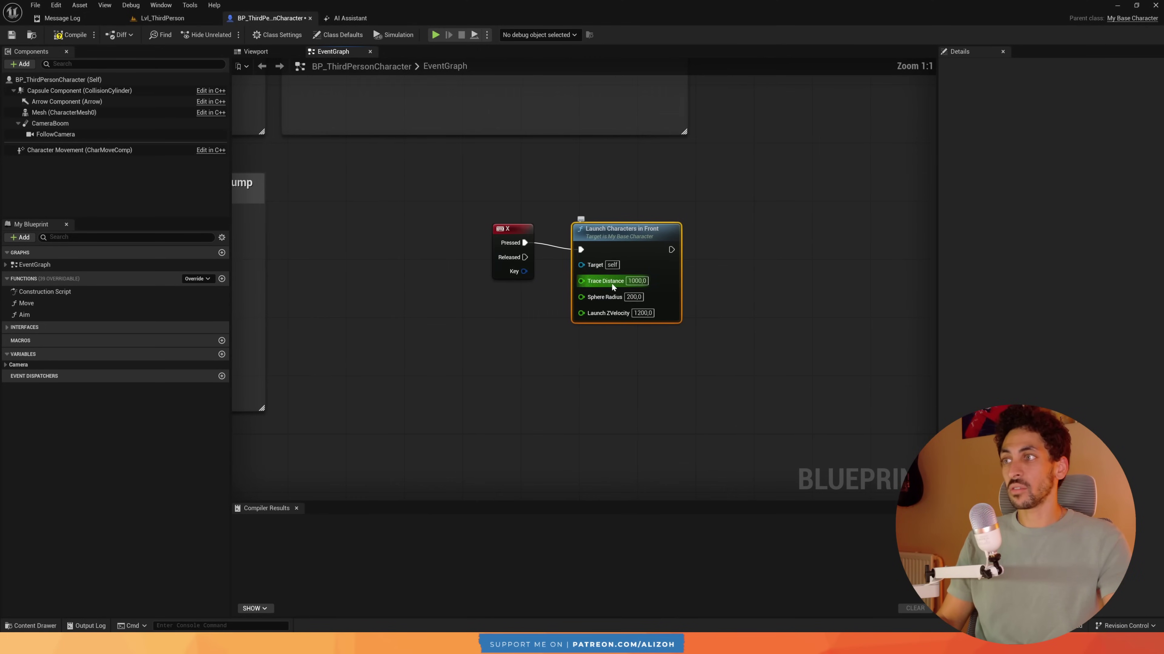
pyautogui.moveTo(480, 204); pyautogui.dragTo(605, 281)
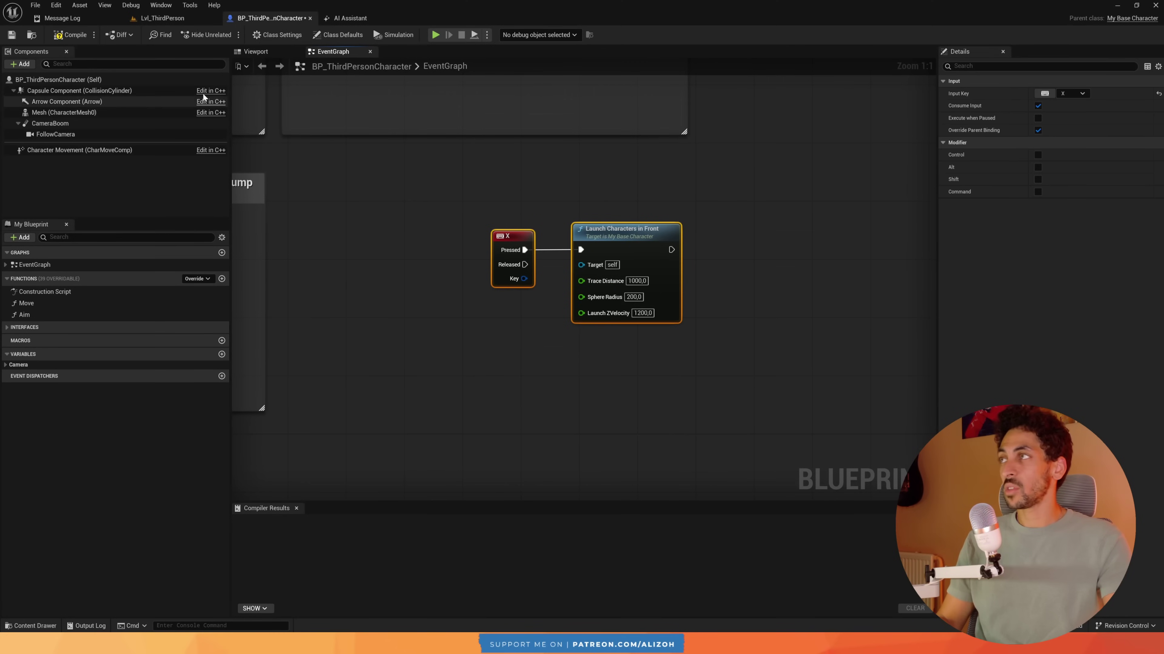
pyautogui.click(162, 18)
# - Drop a BP_ThirdPersonCharacter into the level and play-test launching it into the air with X
pyautogui.click(30, 625)
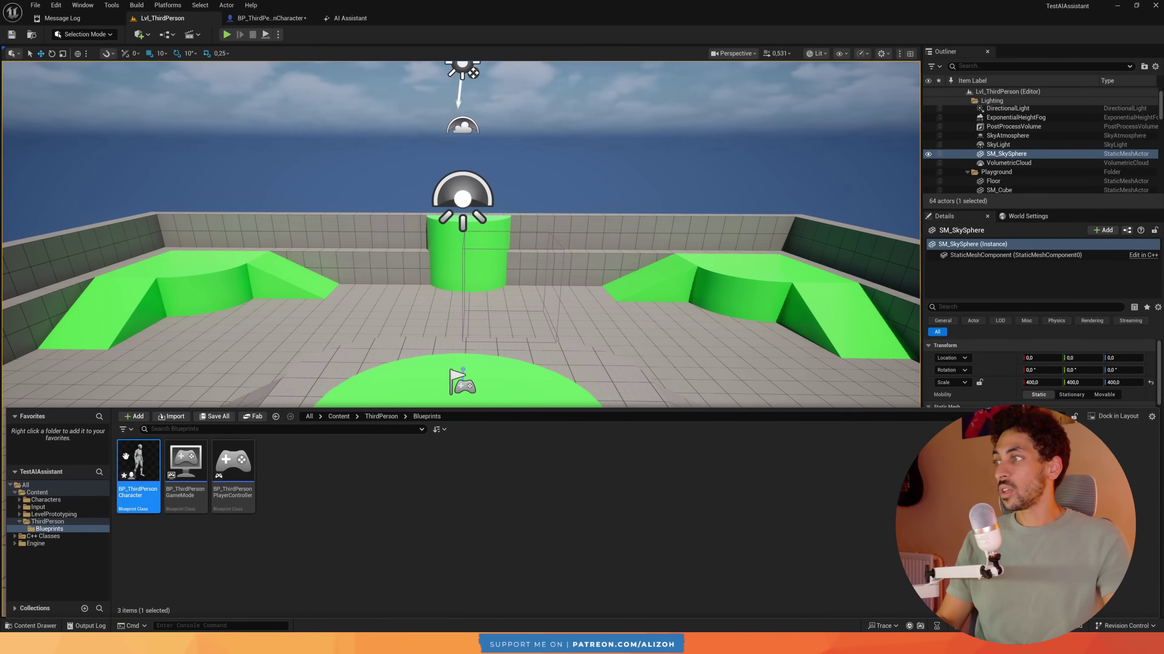
pyautogui.moveTo(138, 463); pyautogui.dragTo(336, 365)
pyautogui.hotkey('alt', 'p')
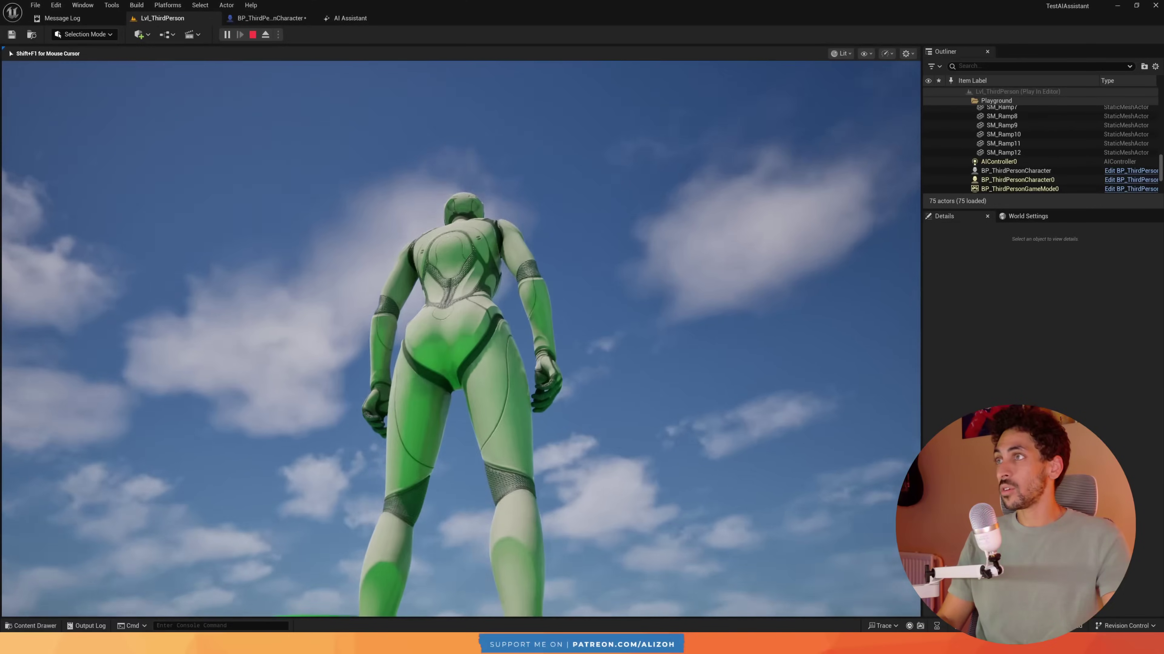
pyautogui.press('w')
pyautogui.press('w')
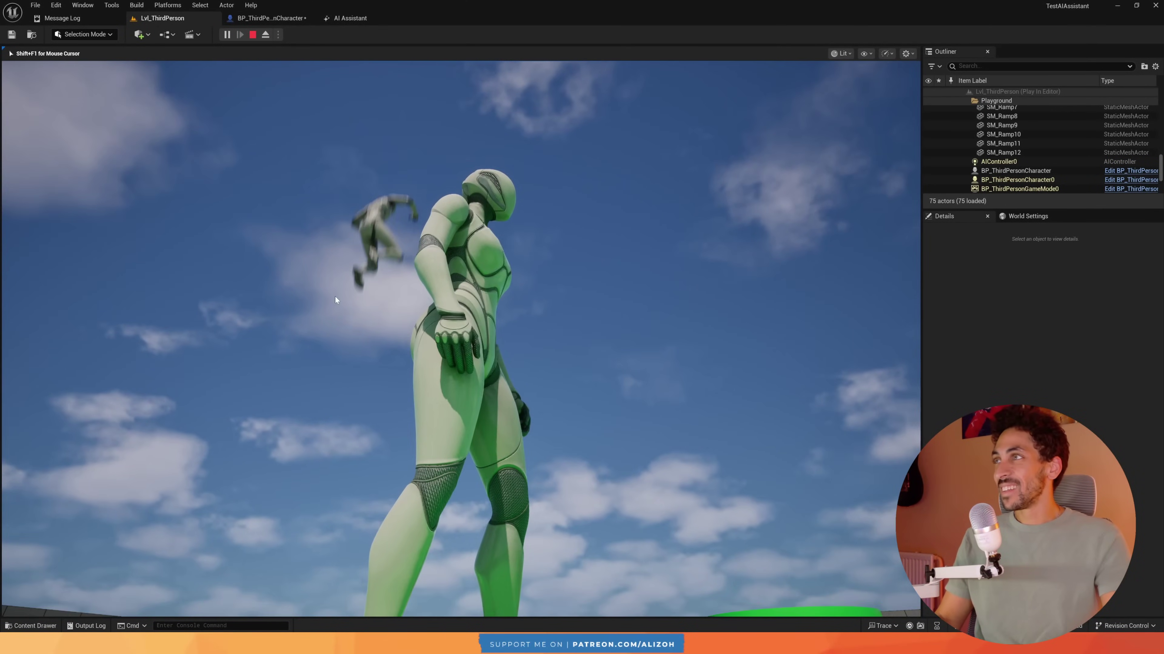
pyautogui.press('Escape')
# - Scroll back through the AI Assistant's generated code and move the chat window up and right
pyautogui.click(354, 19)
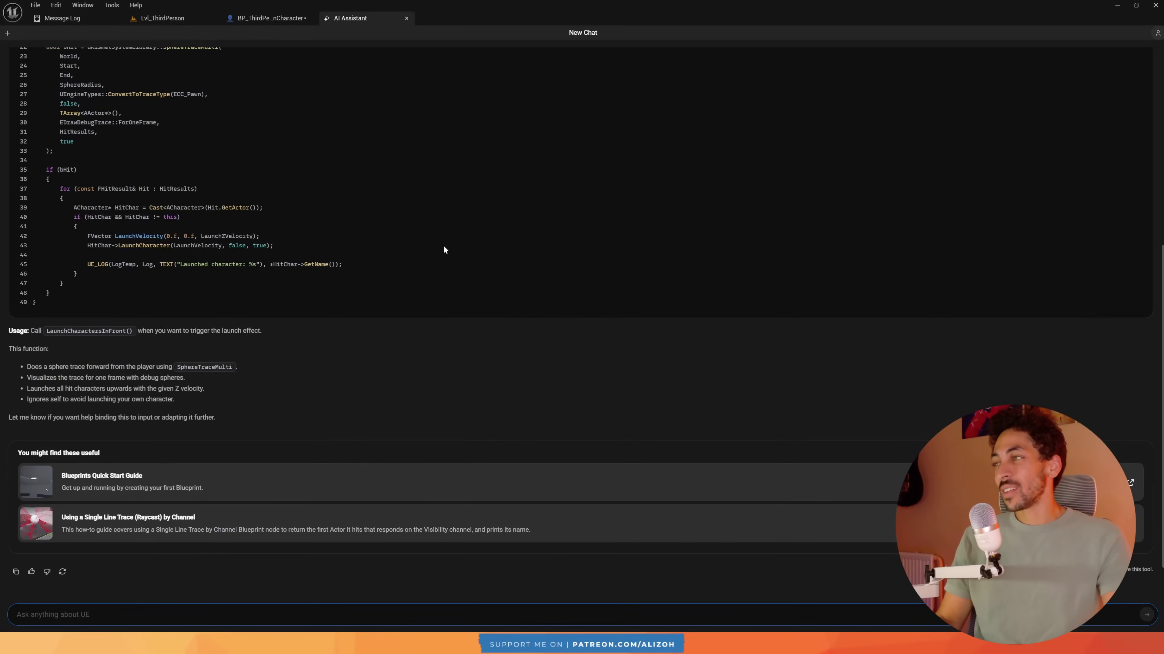
pyautogui.scroll(5, 263, 256)
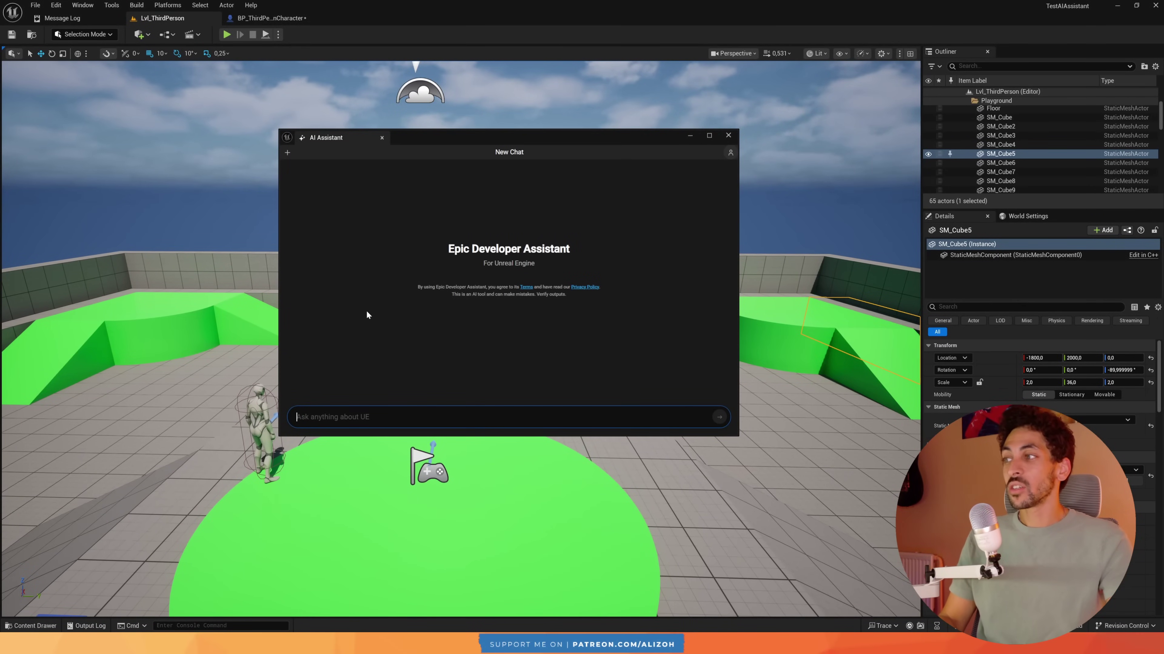
pyautogui.moveTo(433, 140); pyautogui.dragTo(601, 86)
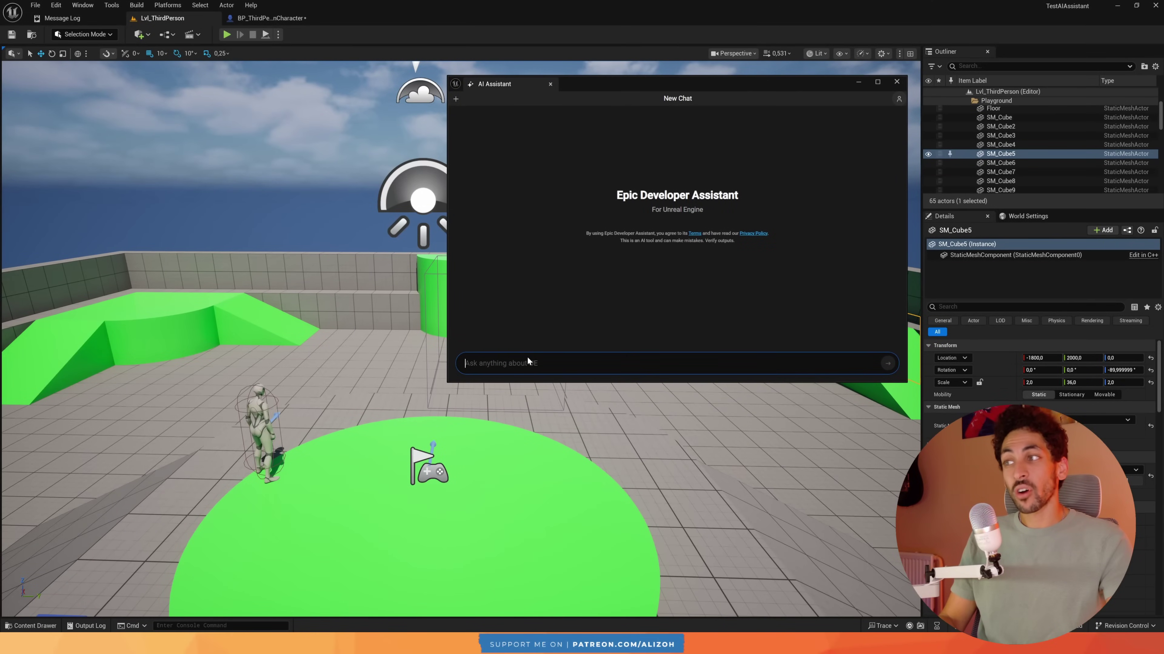
# - Select the green disc and sky sphere, browsing the Content Drawer up to the ThirdPerson folder
pyautogui.click(339, 485)
pyautogui.hotkey('ctrl', 'space')
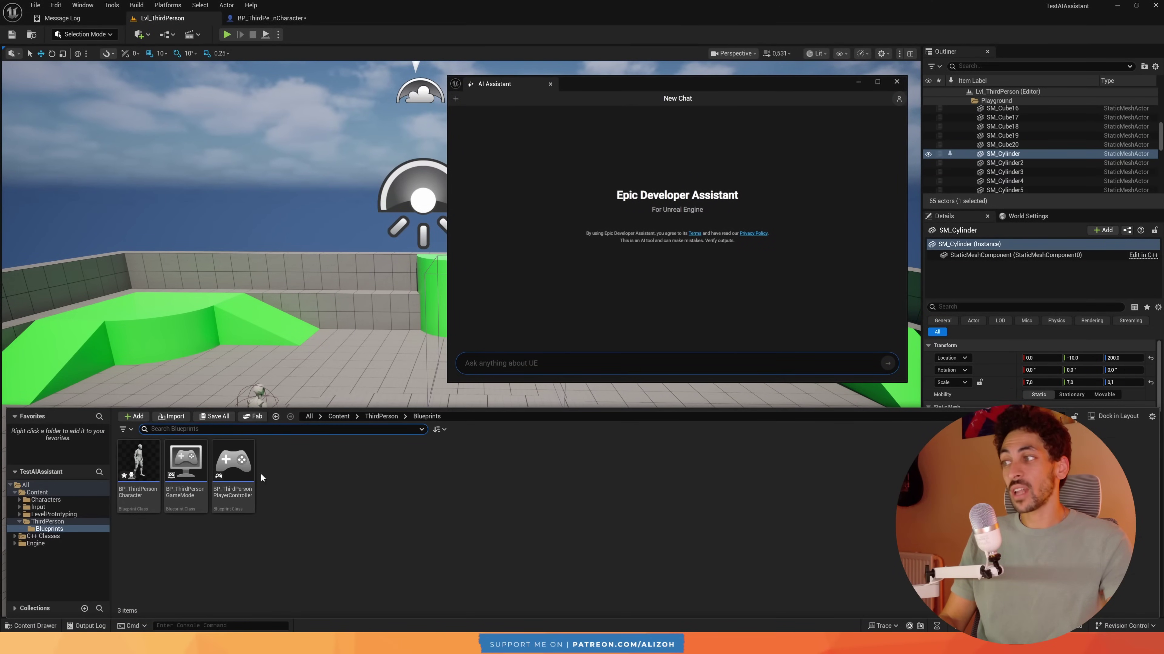
pyautogui.click(383, 416)
pyautogui.hotkey('ctrl', 'space')
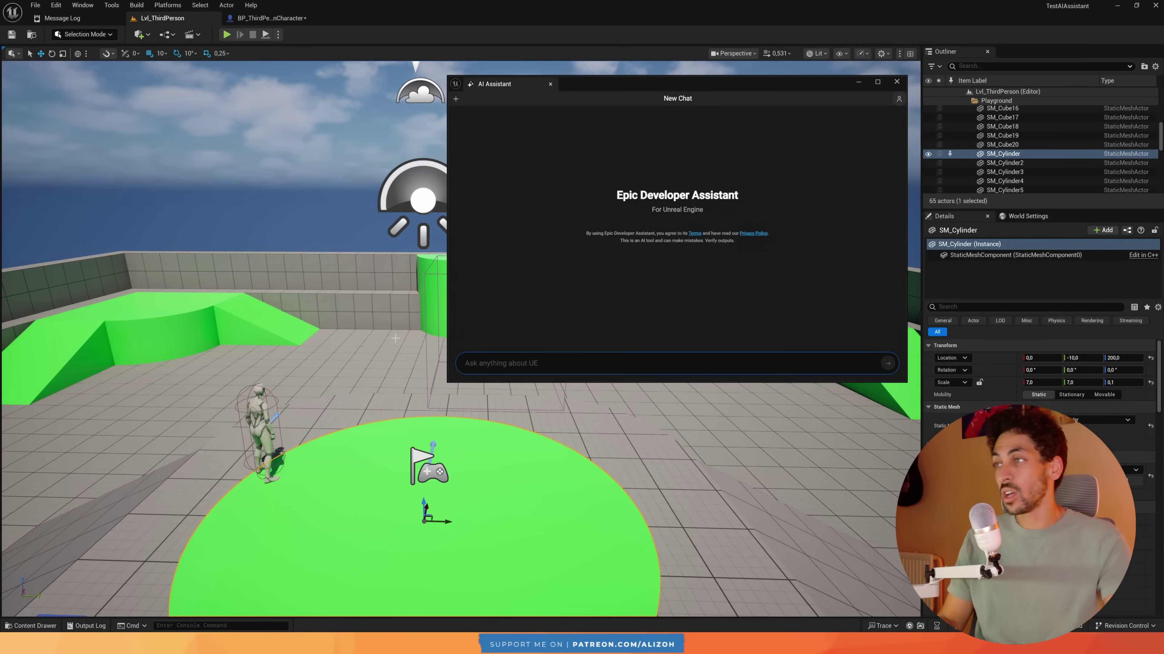
pyautogui.click(318, 207)
pyautogui.hotkey('ctrl', 'space')
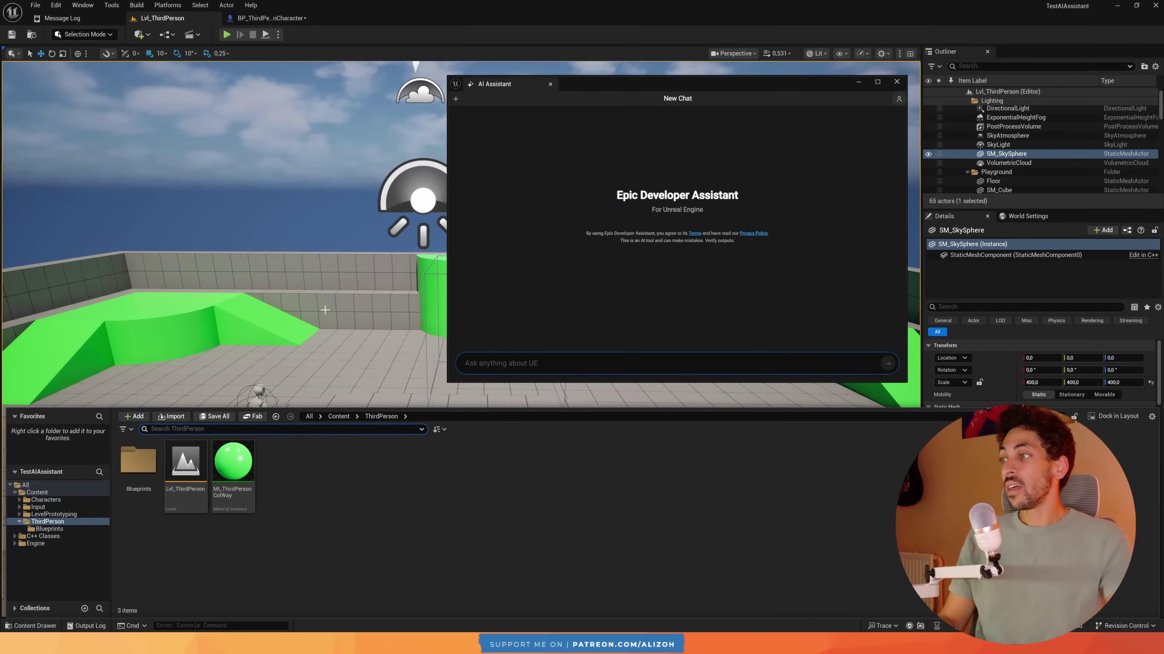
# - Dock the AI Assistant as a tab and marquee-select the six Orbiting Camera input nodes
pyautogui.click(271, 19)
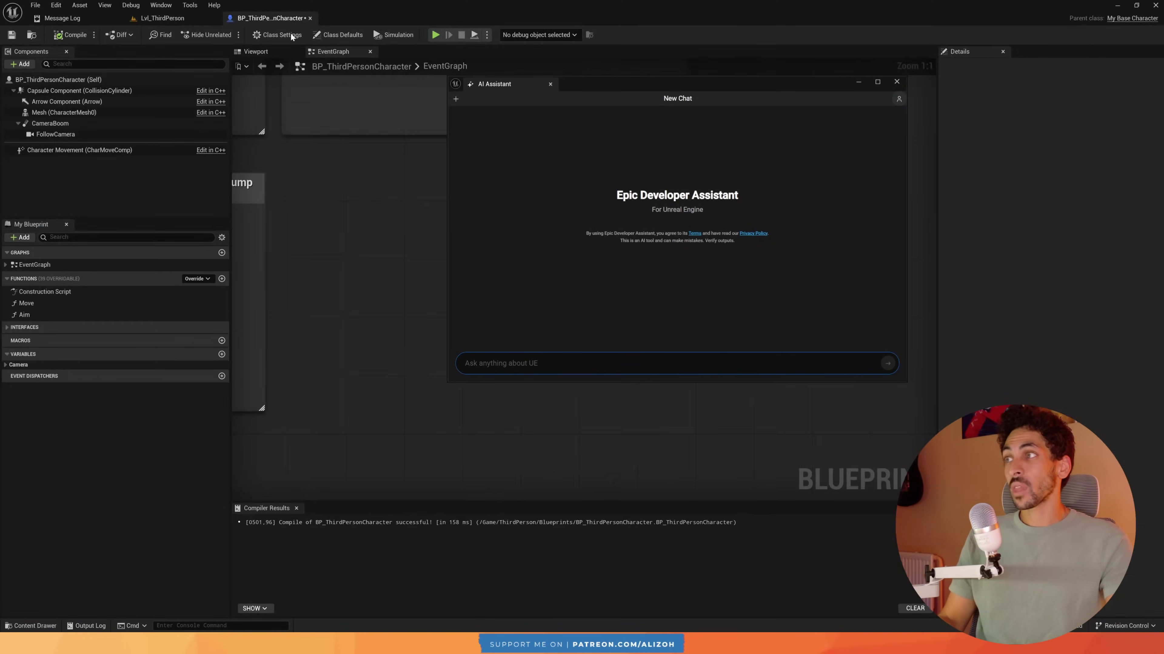
pyautogui.moveTo(495, 86); pyautogui.dragTo(389, 19)
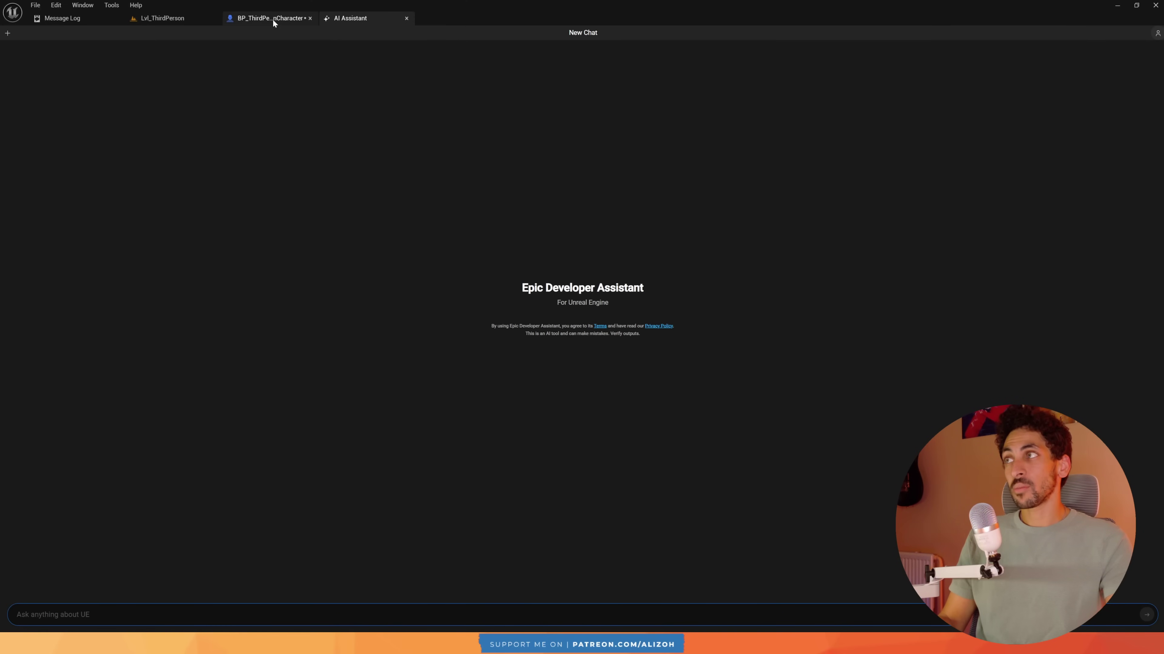
pyautogui.click(273, 19)
pyautogui.scroll(-1, 580, 284)
pyautogui.moveTo(412, 182); pyautogui.dragTo(505, 345, button='right')
pyautogui.moveTo(581, 371); pyautogui.dragTo(302, 136)
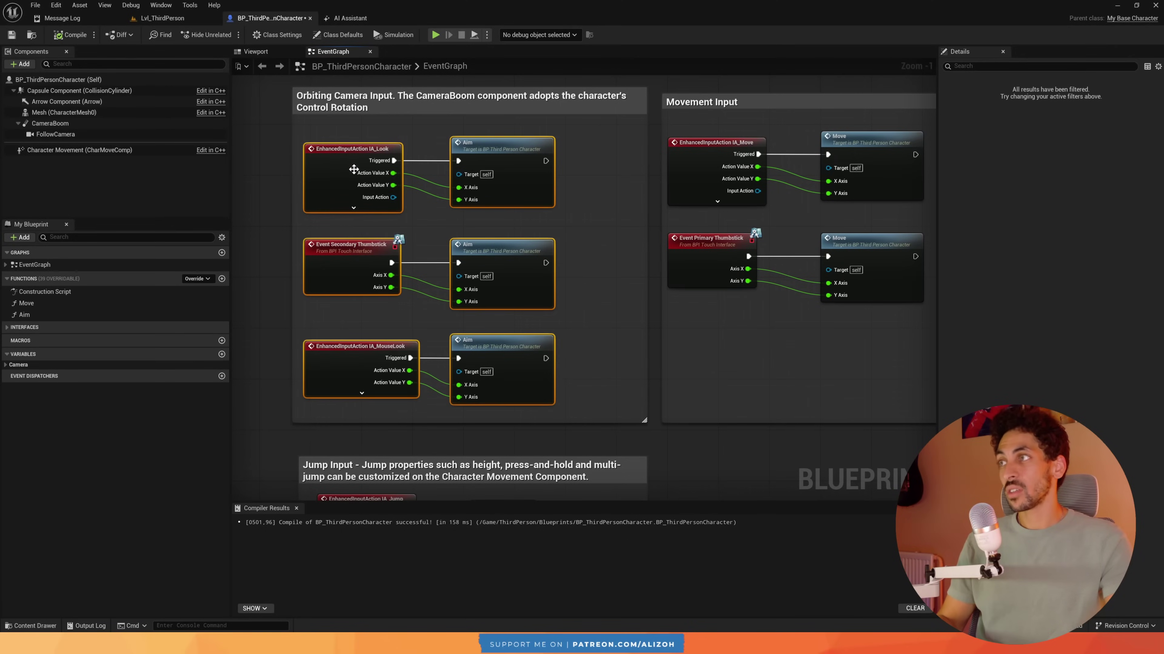
# - Paste the copied Blueprint nodes into the AI Assistant chat, note the 4000-character limit, and clear them
pyautogui.click(341, 18)
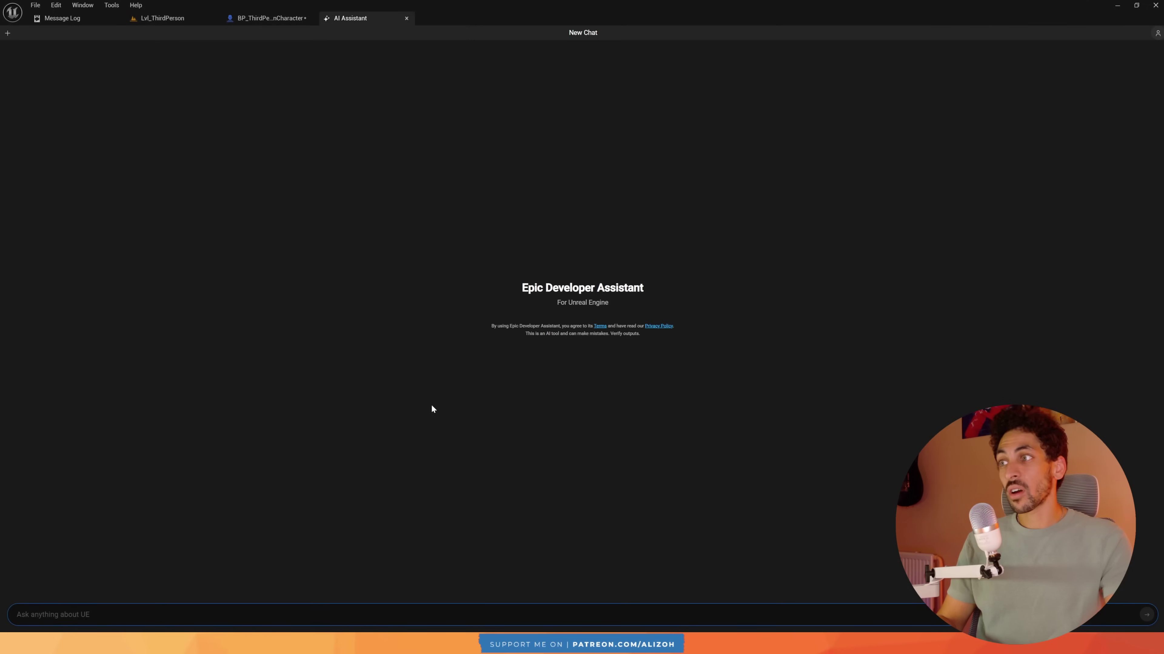
pyautogui.hotkey('ctrl', 'v')
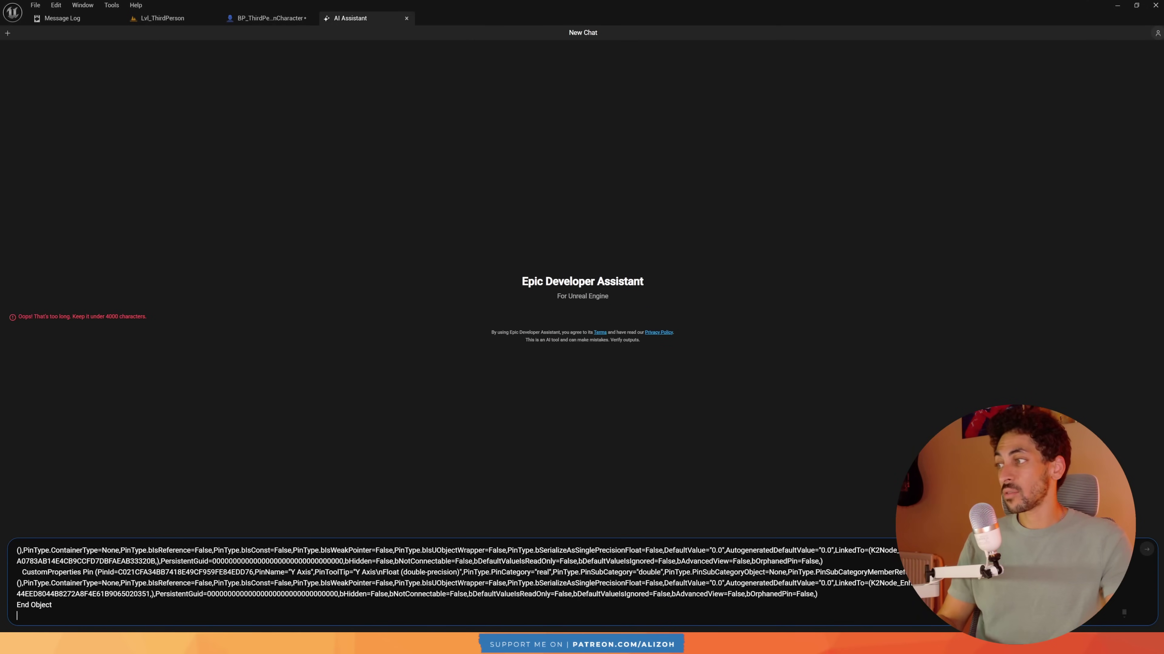
pyautogui.scroll(5, 467, 582)
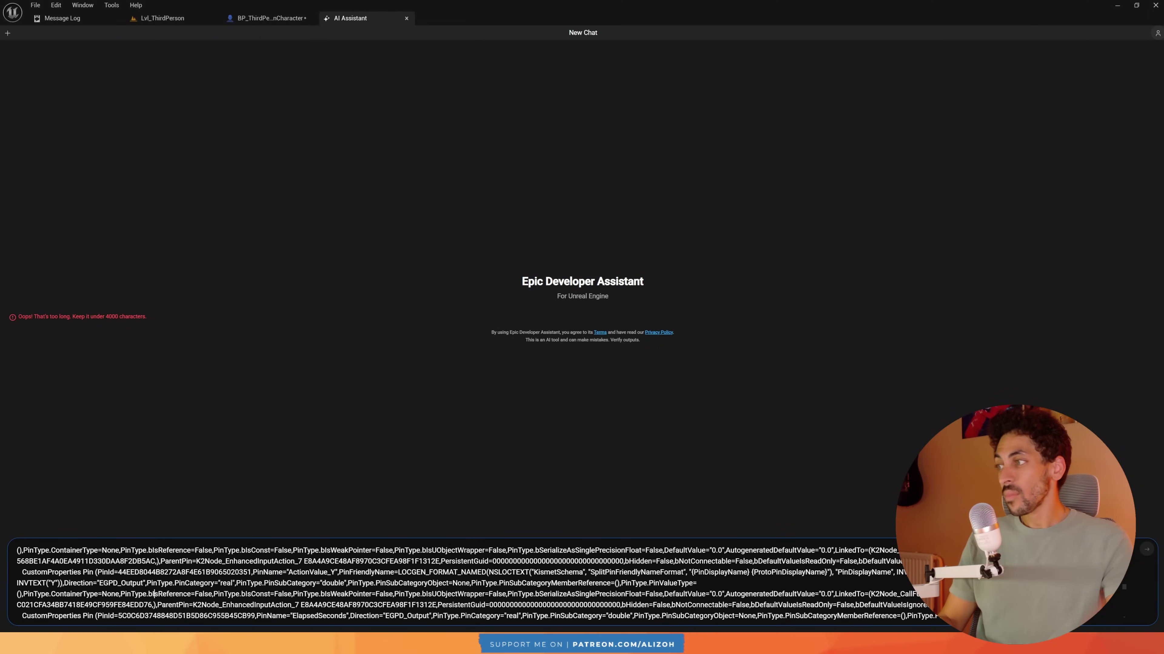
pyautogui.scroll(3, 467, 582)
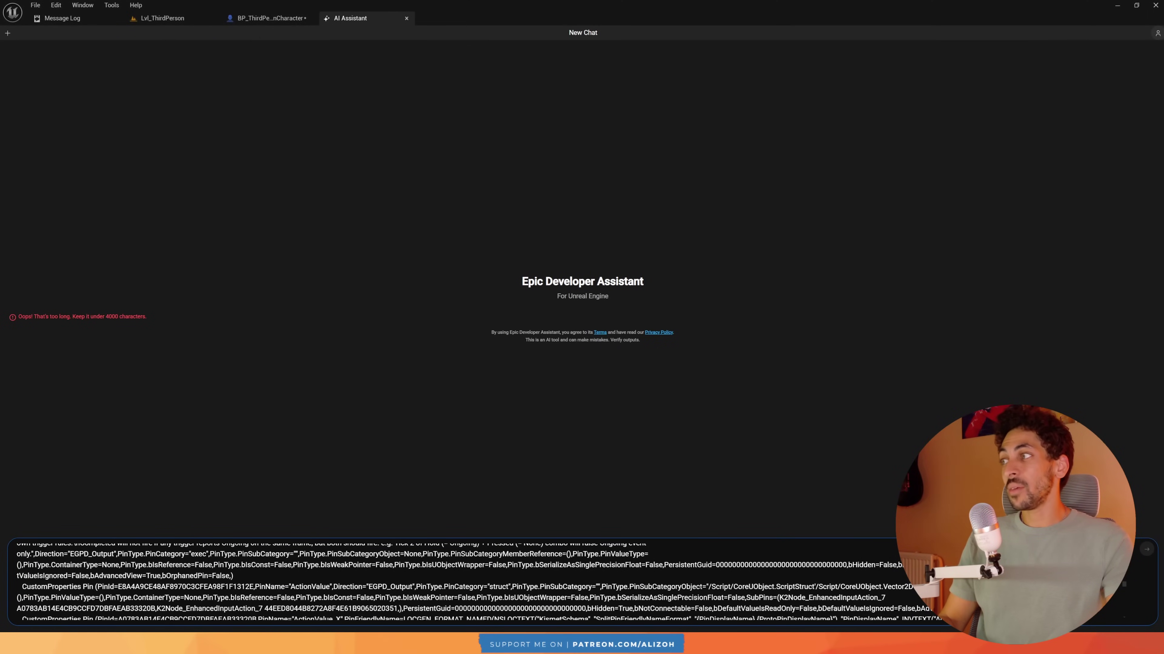
pyautogui.moveTo(111, 317); pyautogui.dragTo(128, 317)
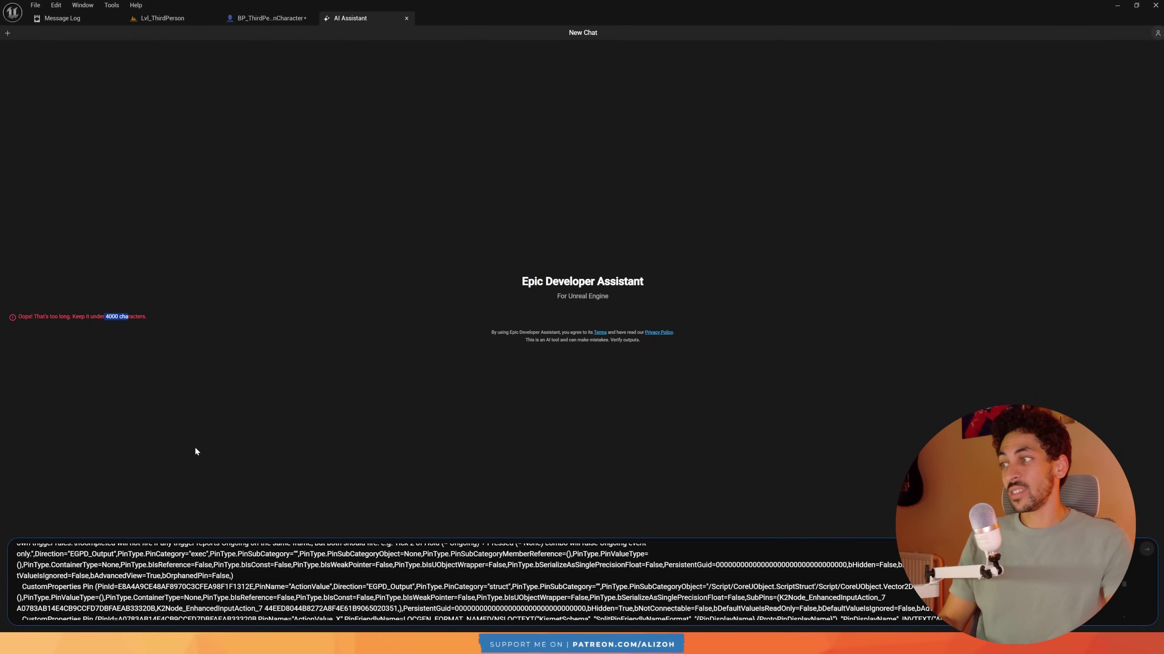
pyautogui.scroll(-5, 479, 582)
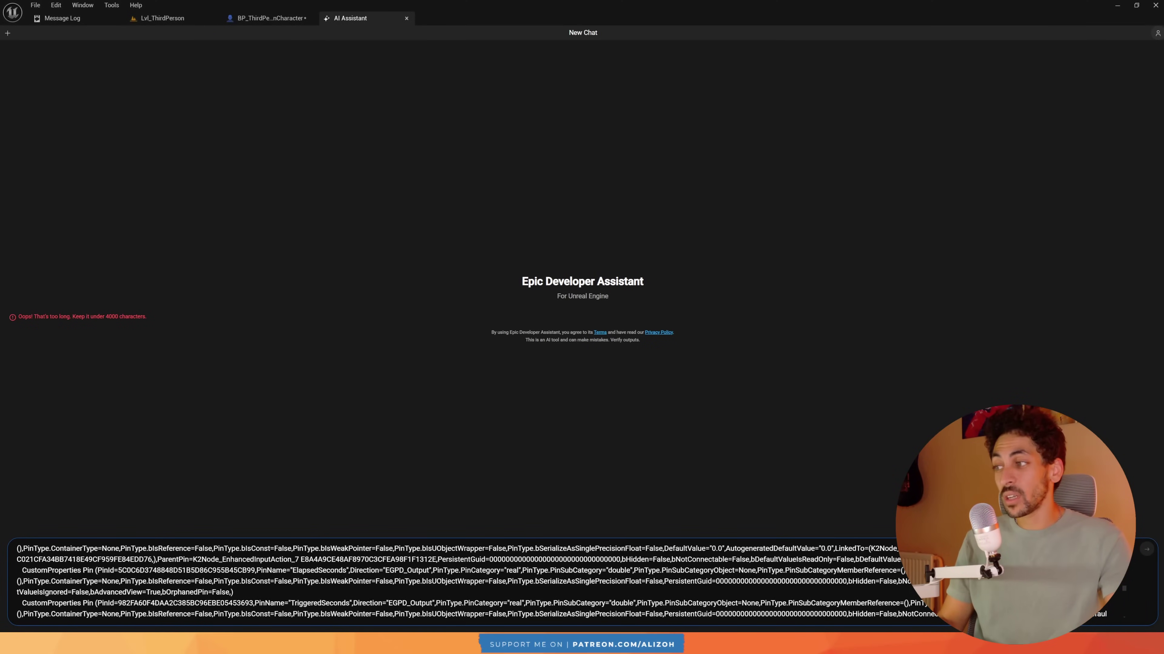
pyautogui.hotkey('ctrl', 'a')
pyautogui.hotkey('ctrl', 'c')
pyautogui.press('BackSpace')
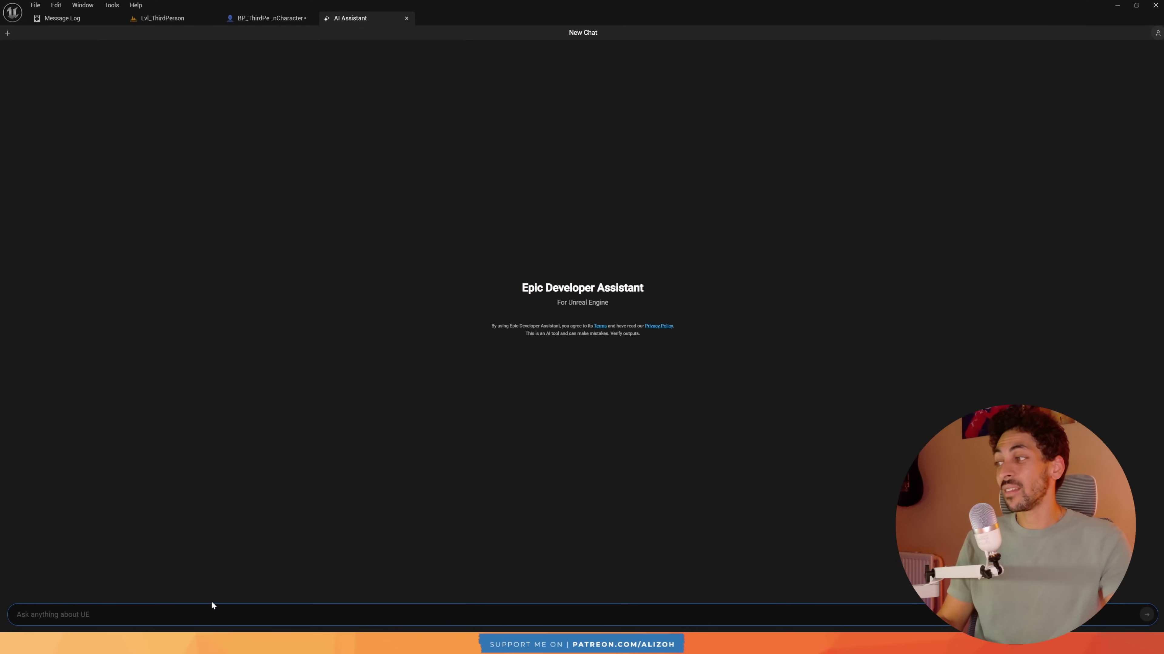
# - Paste the Blueprint node text again, then select all and delete it to empty the box
pyautogui.hotkey('ctrl', 'v')
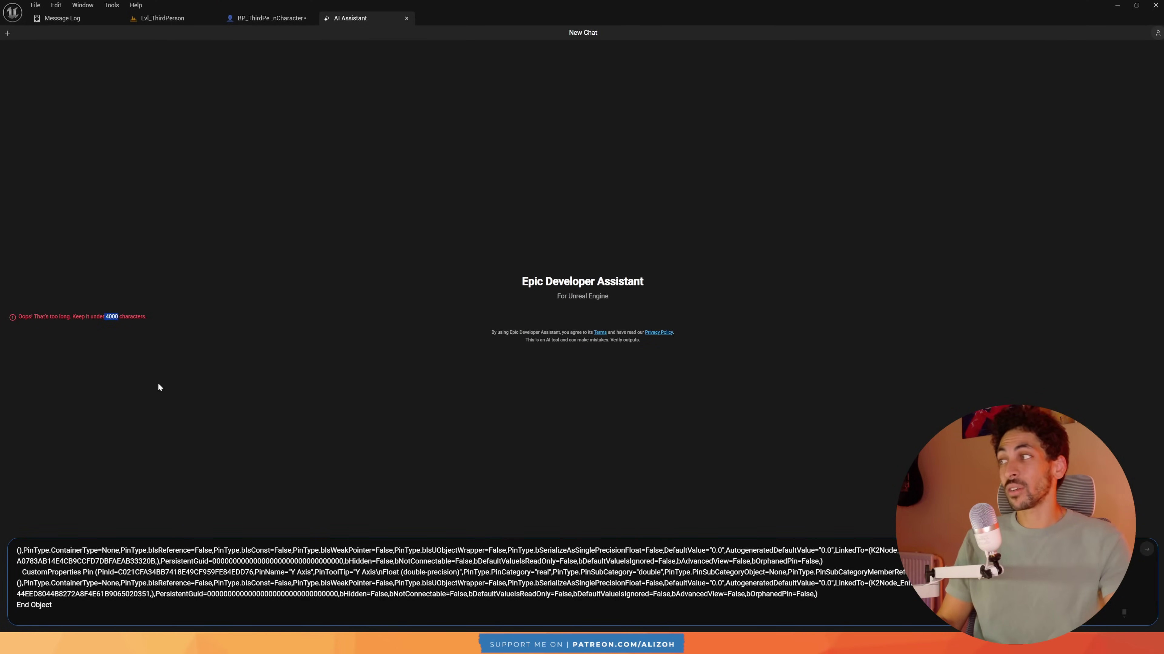
pyautogui.click(134, 593)
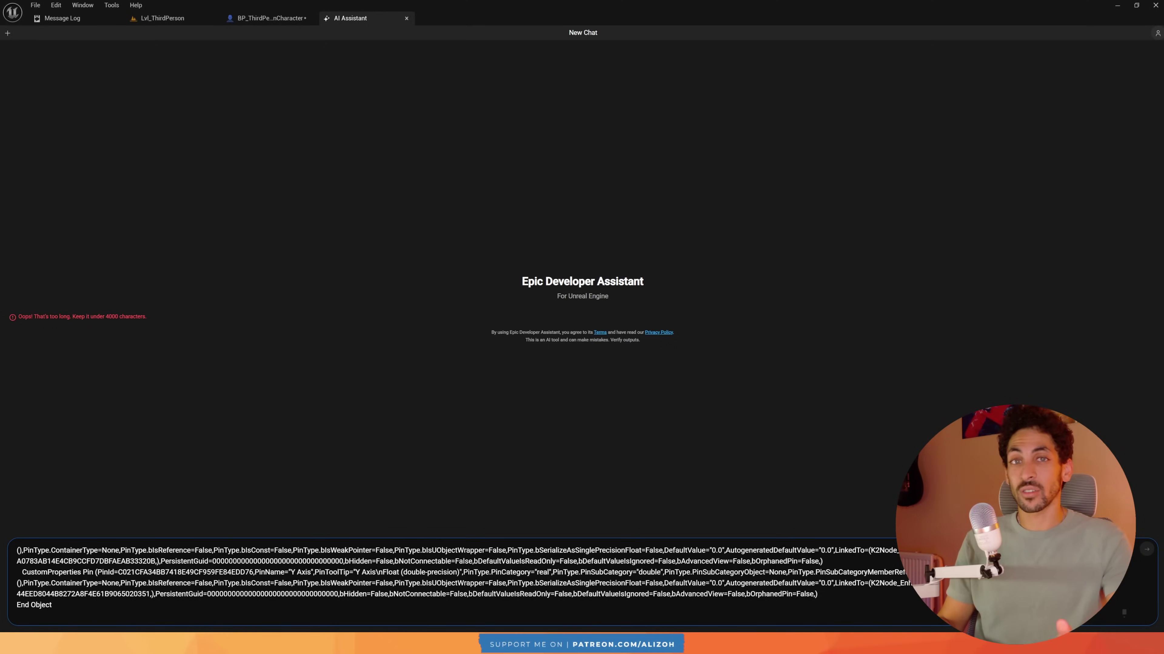
pyautogui.hotkey('ctrl', 'a')
pyautogui.press('BackSpace')
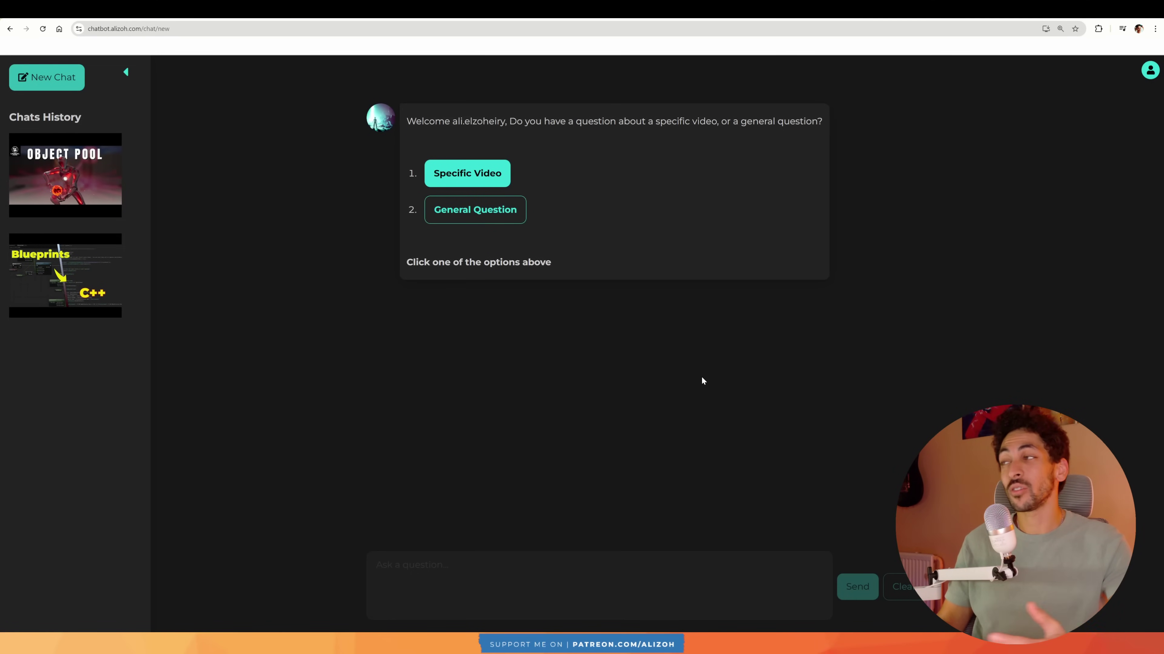
# - Look through the Blueprints to C++ and Object Pool chats, then begin a new Specific Video chat
pyautogui.click(95, 288)
pyautogui.click(92, 178)
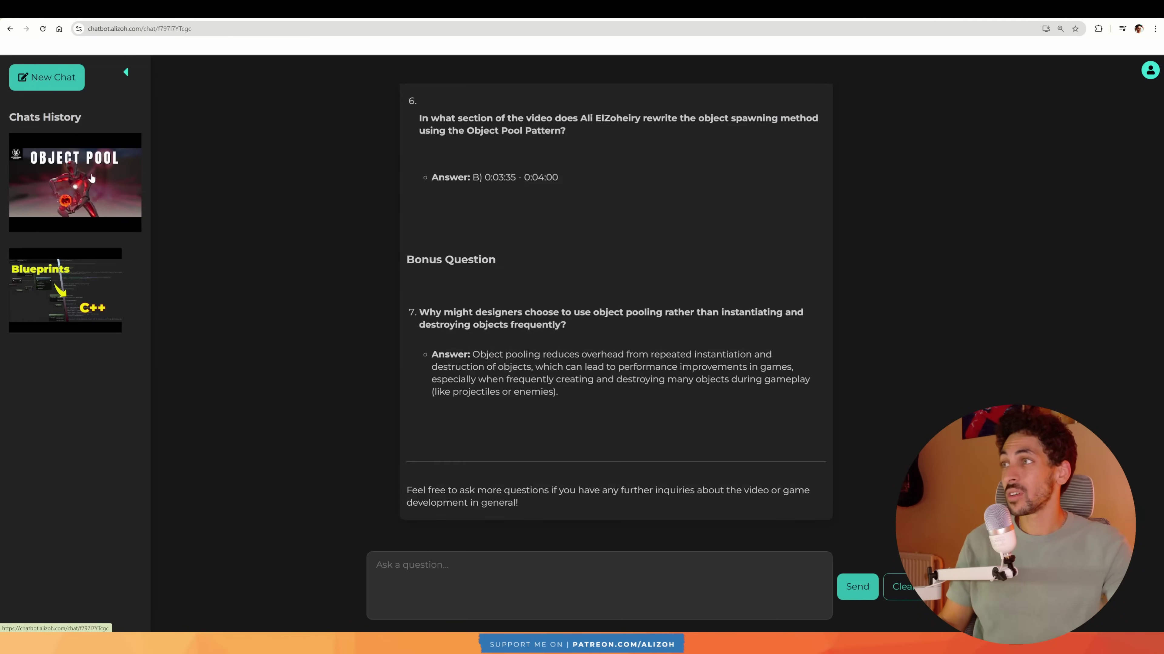
pyautogui.click(51, 76)
pyautogui.click(467, 173)
# - Pick the Dash Ability (Part 2) video and send the dash-direction multiplayer question
pyautogui.scroll(-2, 556, 258)
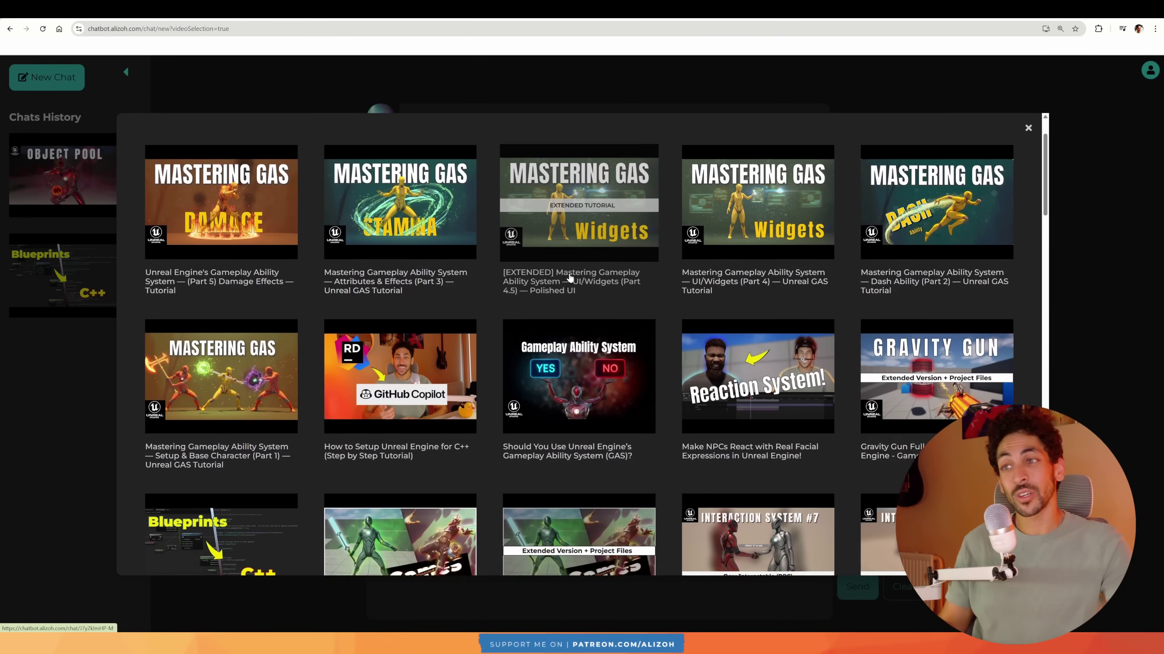
pyautogui.scroll(2, 542, 258)
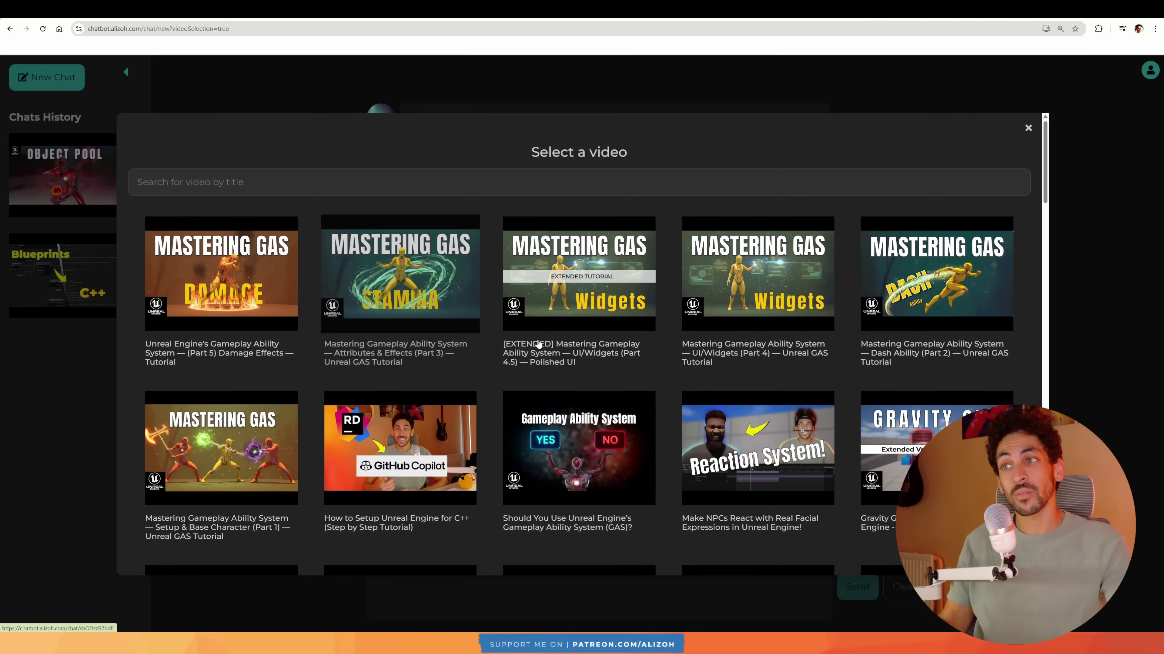
pyautogui.click(957, 291)
pyautogui.write('Why the dash direction is not working in multiplayer?')
pyautogui.press('Return')
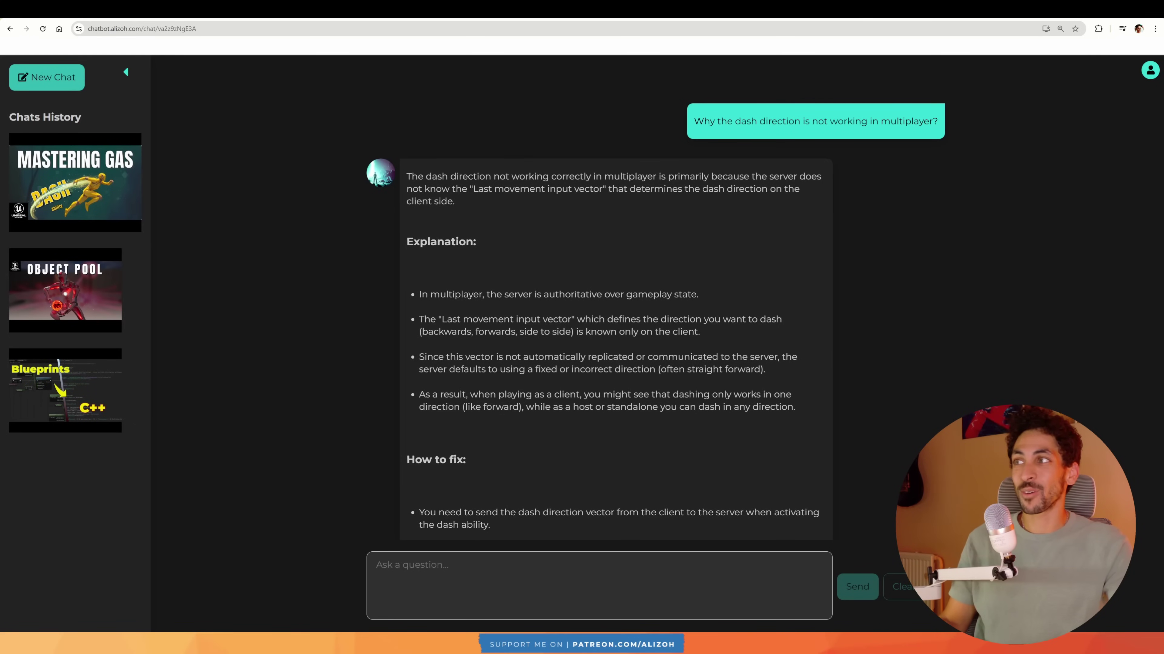
pyautogui.moveTo(478, 189); pyautogui.dragTo(599, 188)
pyautogui.scroll(-2, 599, 188)
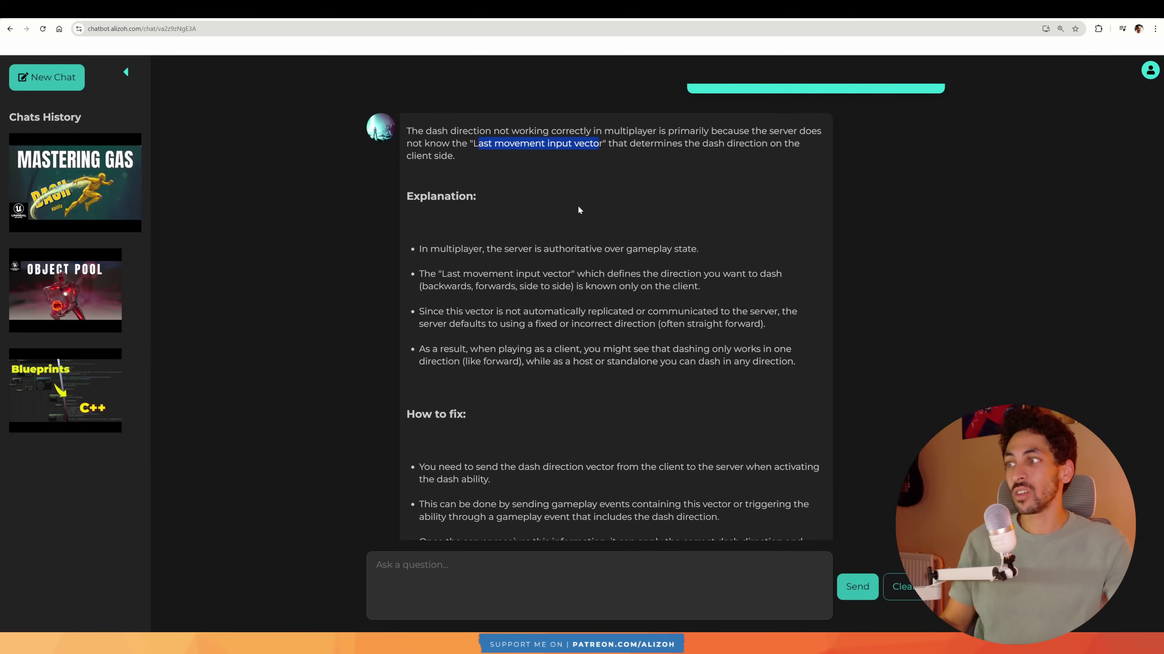
pyautogui.moveTo(420, 189); pyautogui.dragTo(528, 267)
pyautogui.scroll(-6, 634, 438)
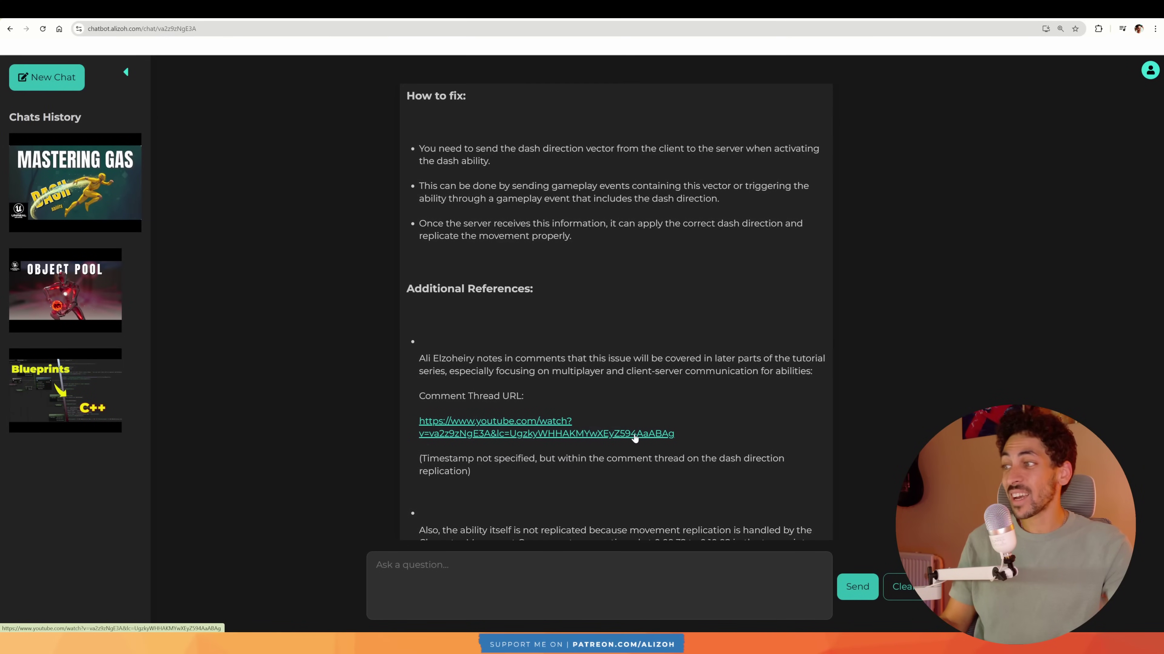
pyautogui.scroll(-2, 635, 437)
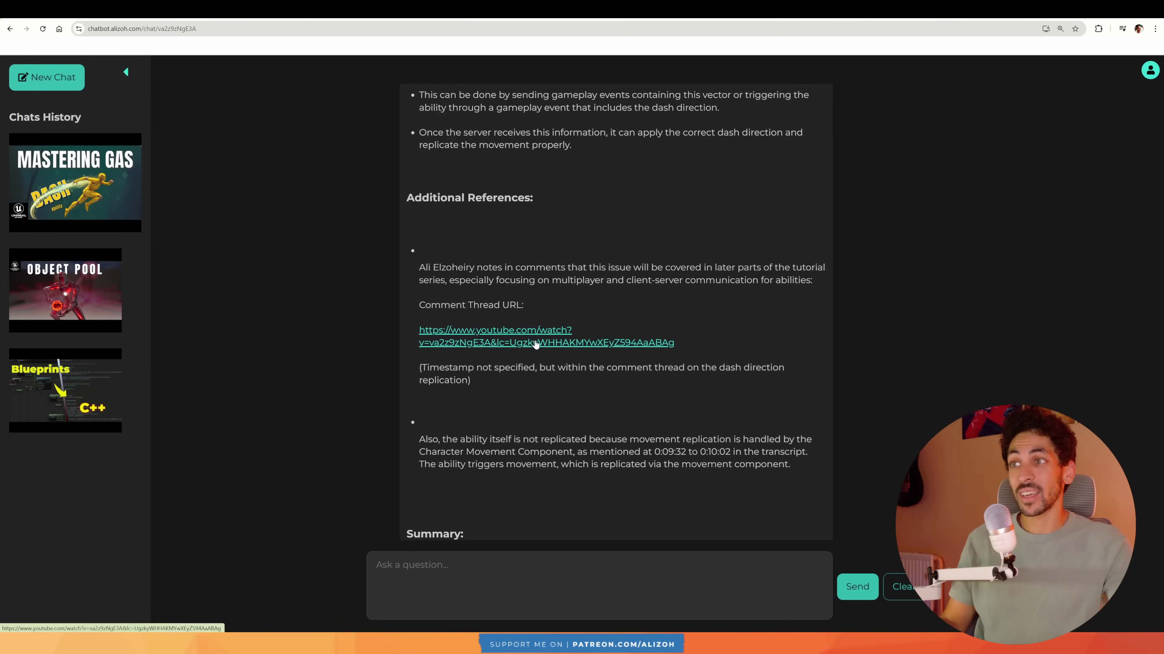
pyautogui.scroll(-5, 534, 339)
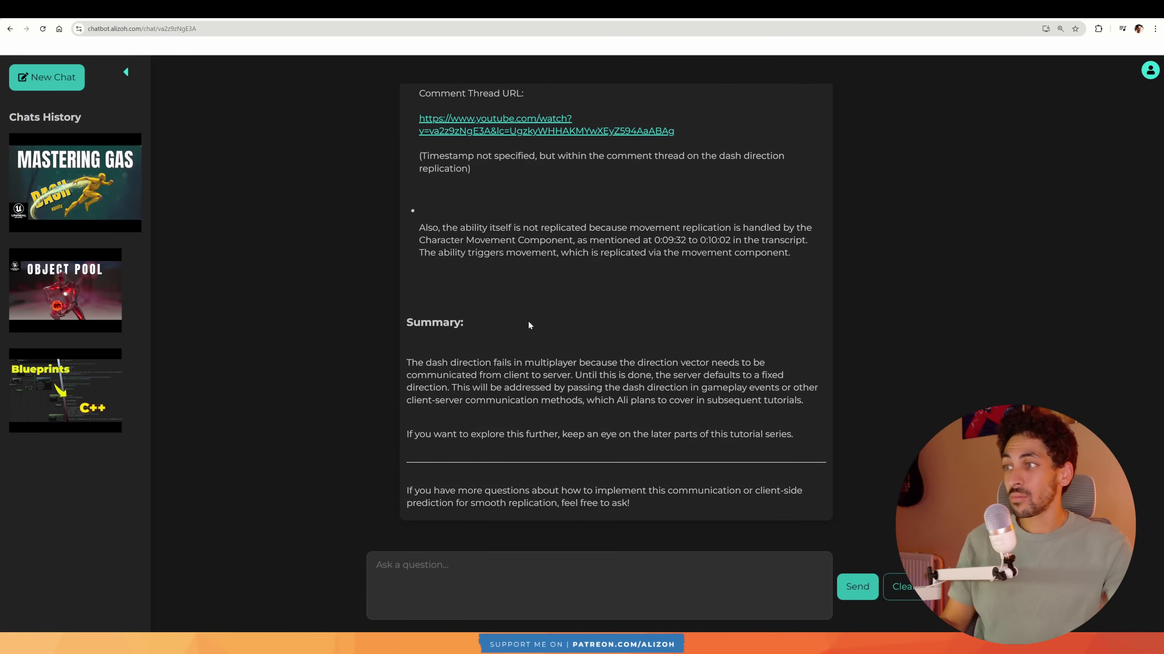
pyautogui.scroll(4, 528, 320)
# - Open the cited YouTube comment thread, pause the video, and read the creator's input-vector reply
pyautogui.click(497, 302)
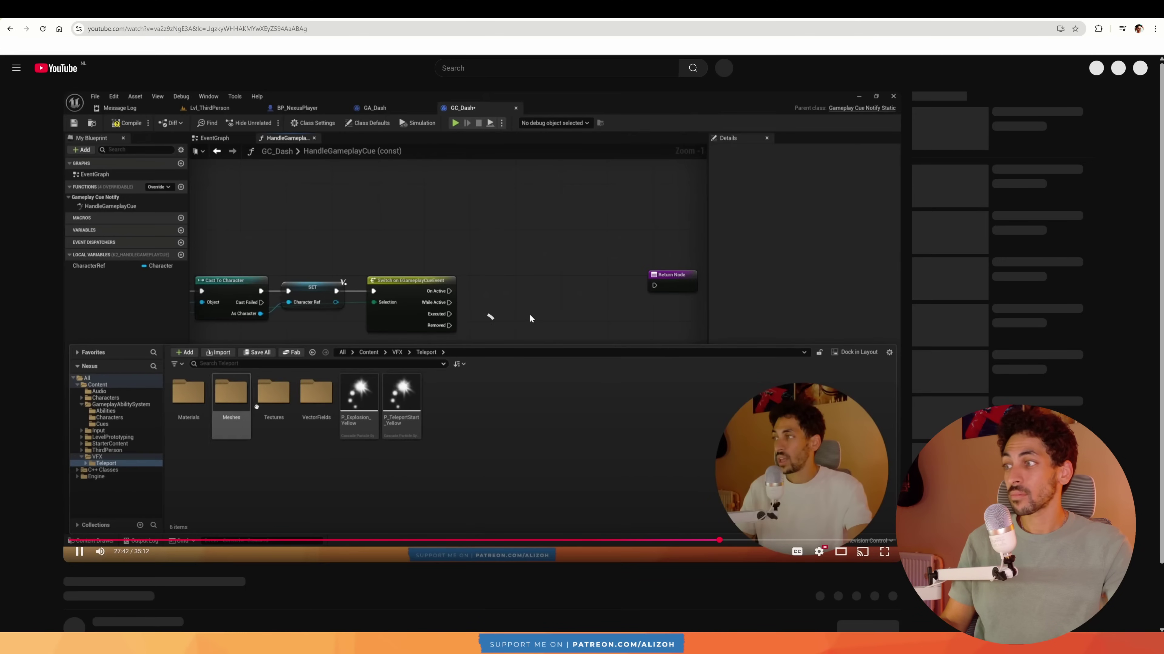
pyautogui.click(529, 315)
pyautogui.scroll(-9, 512, 320)
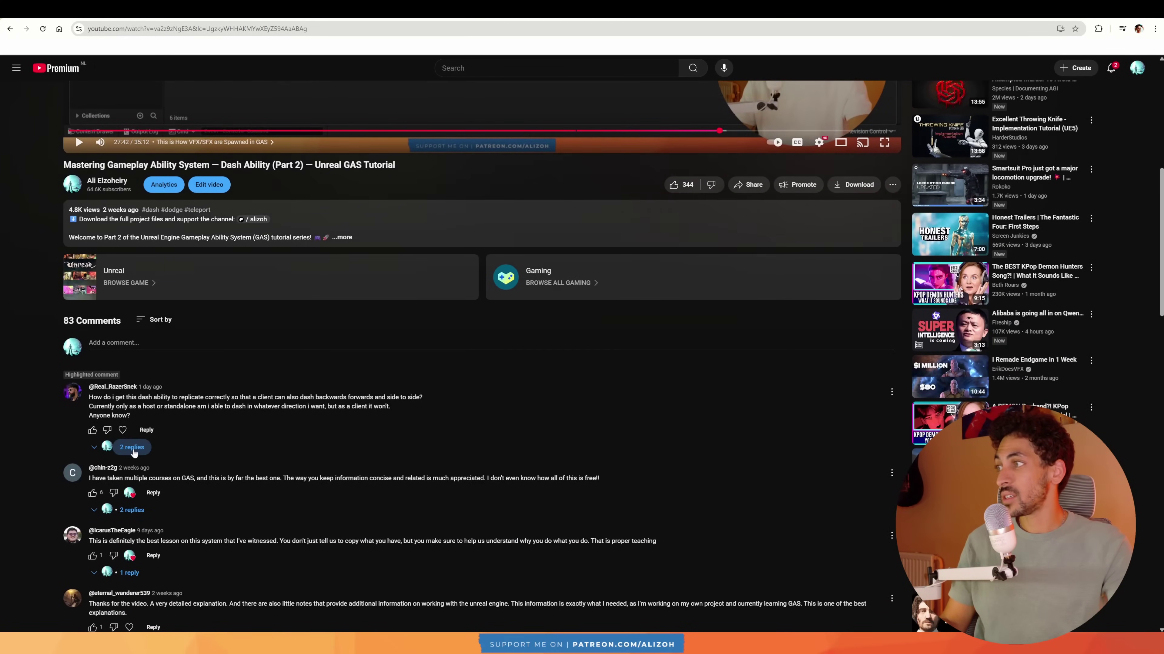
pyautogui.click(131, 447)
pyautogui.scroll(-2, 192, 403)
pyautogui.moveTo(454, 391); pyautogui.dragTo(108, 381)
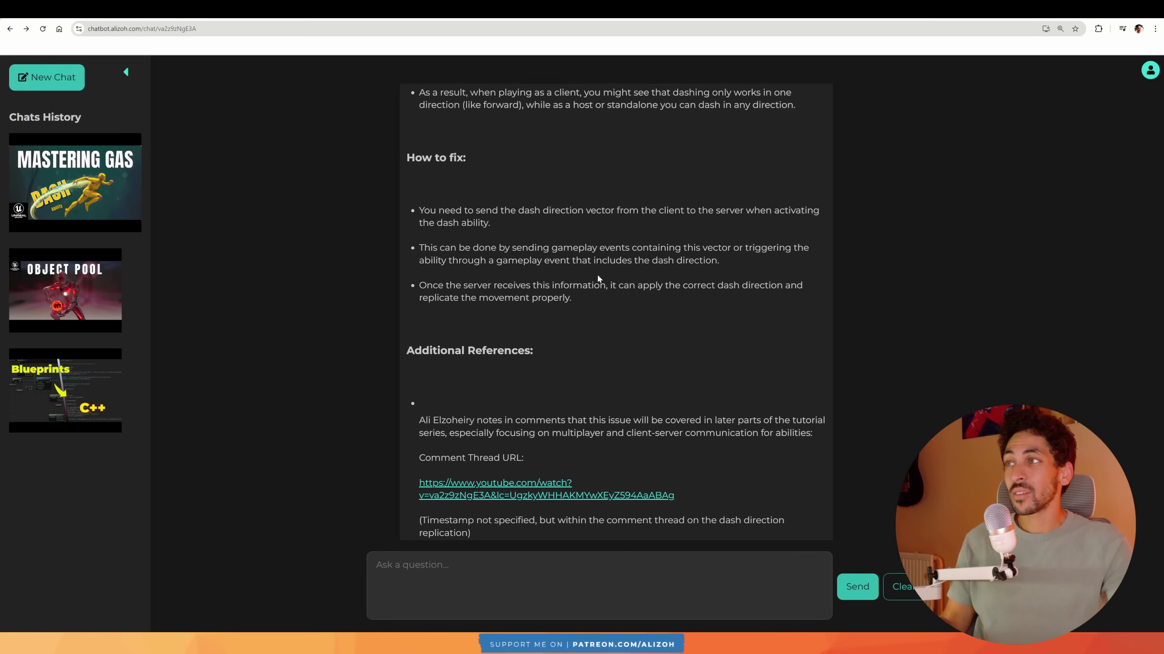
pyautogui.scroll(10, 573, 270)
# - Start a New Chat, dismiss the video picker without choosing, and pick General Question instead
pyautogui.click(548, 269)
pyautogui.click(47, 77)
pyautogui.click(453, 174)
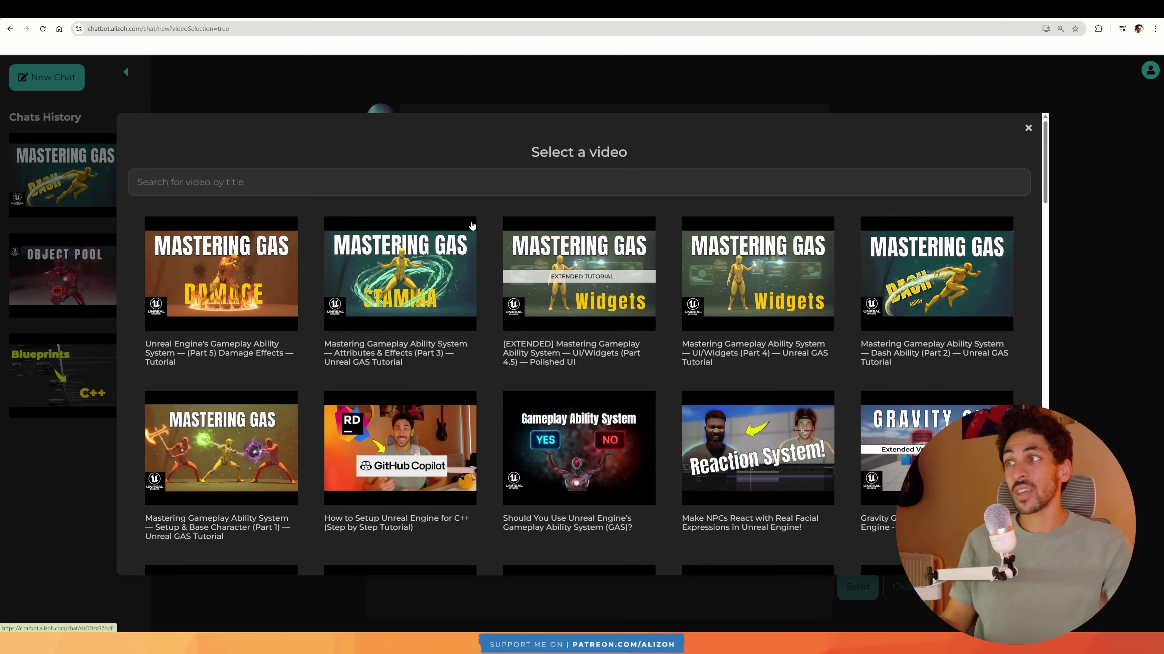
pyautogui.scroll(-8, 778, 385)
pyautogui.scroll(-2, 779, 384)
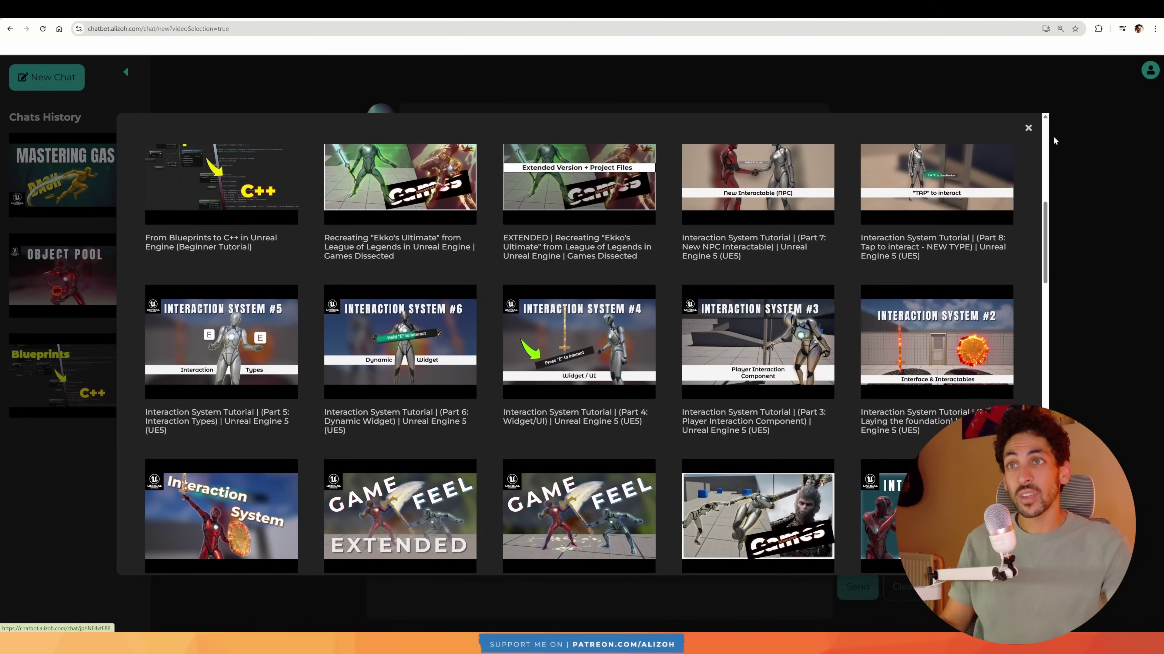
pyautogui.click(1028, 127)
pyautogui.click(448, 218)
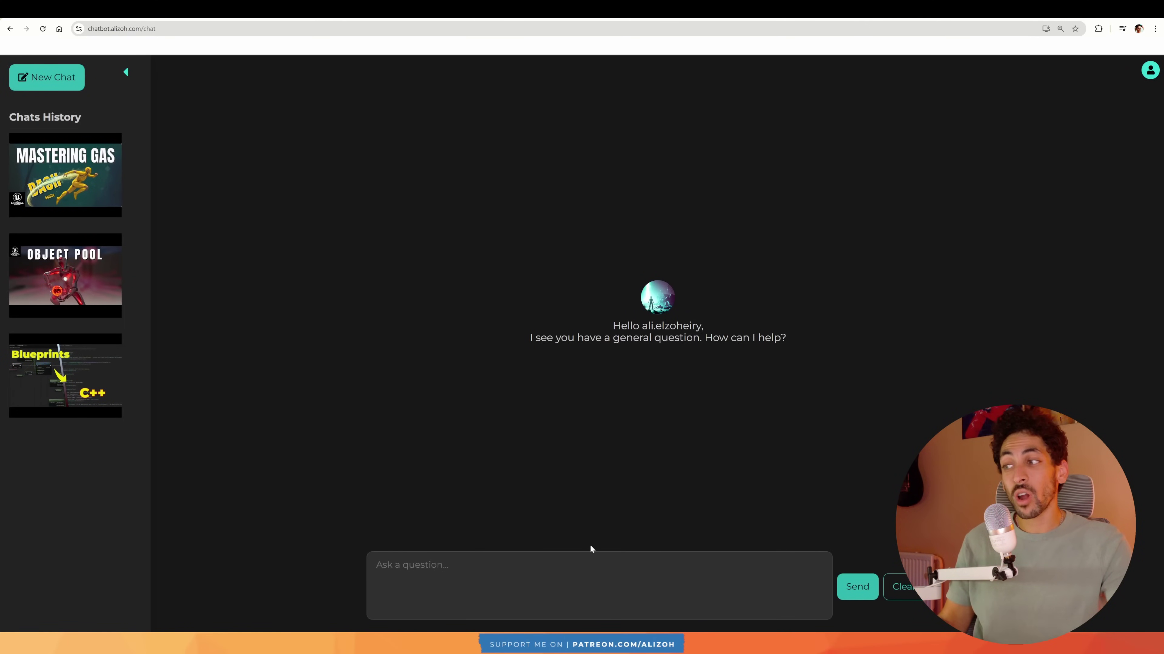
# - Scroll through the dash answer recommending sending the dash vector from client to server
pyautogui.click(587, 555)
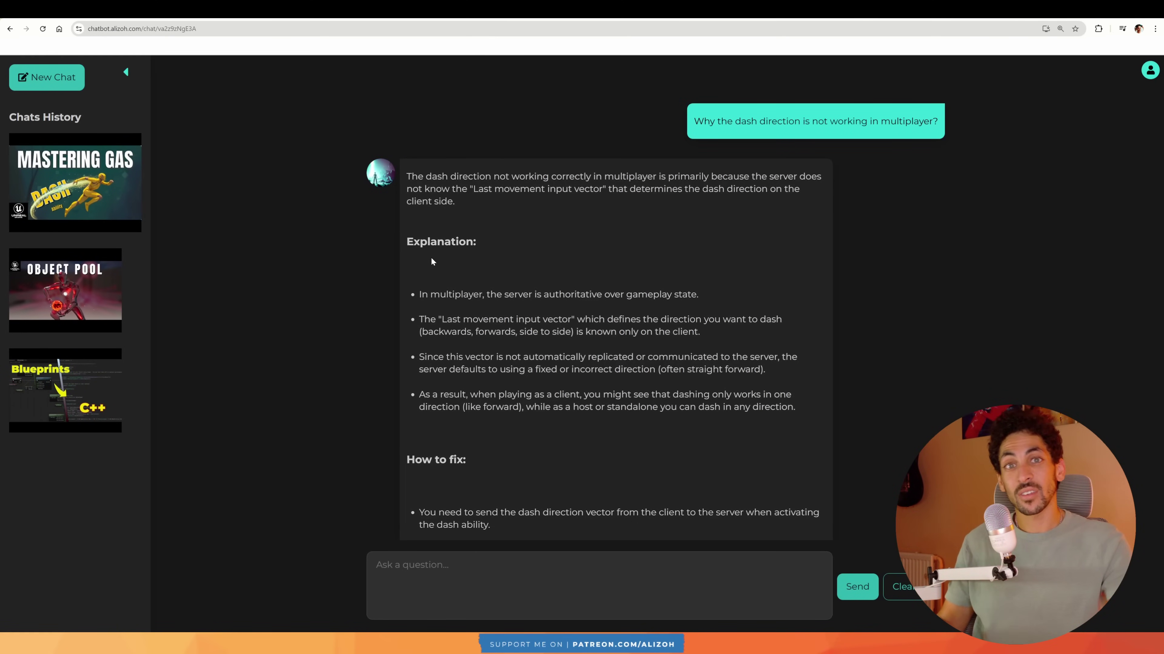
pyautogui.scroll(-9, 432, 257)
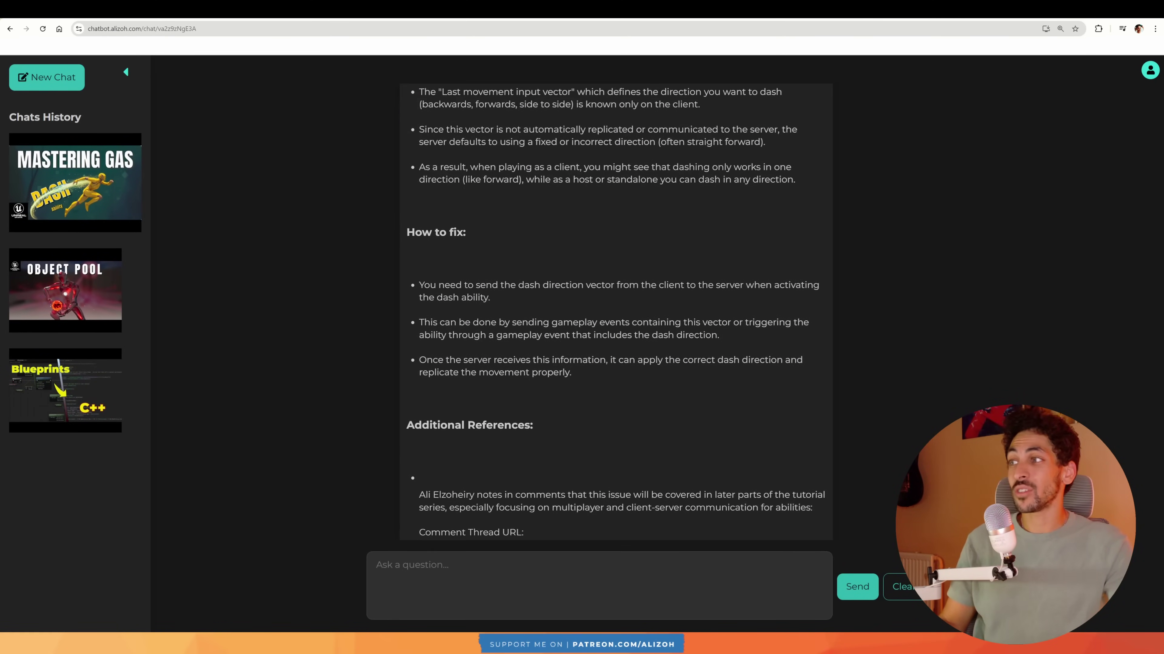
pyautogui.scroll(9, 426, 275)
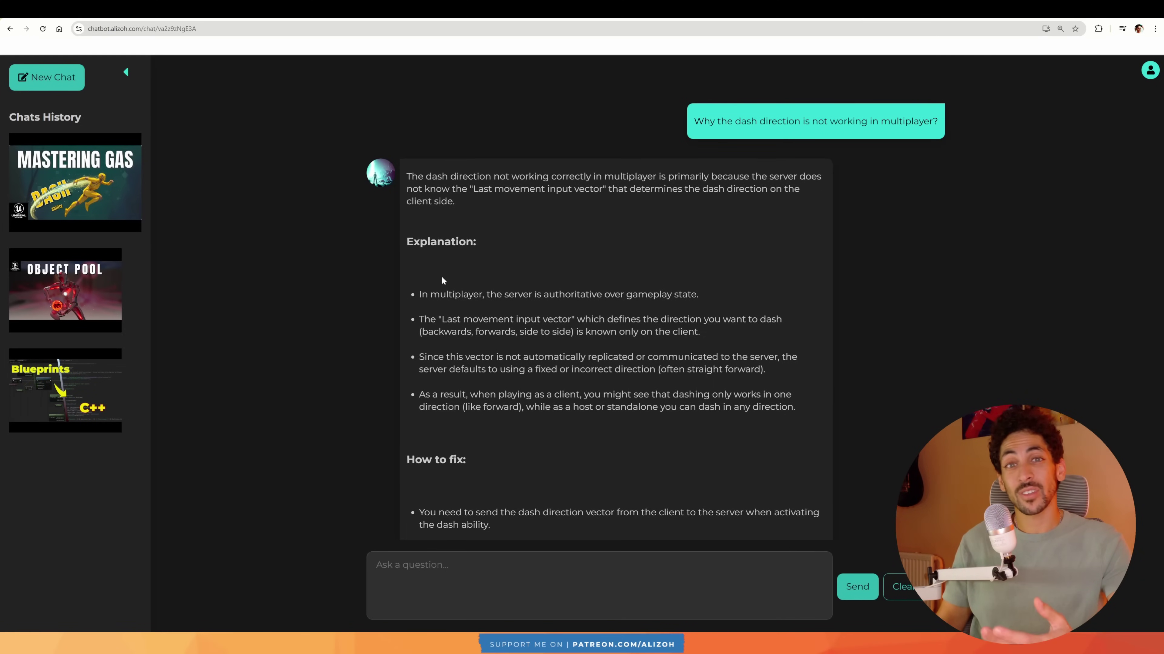
pyautogui.scroll(-1, 442, 280)
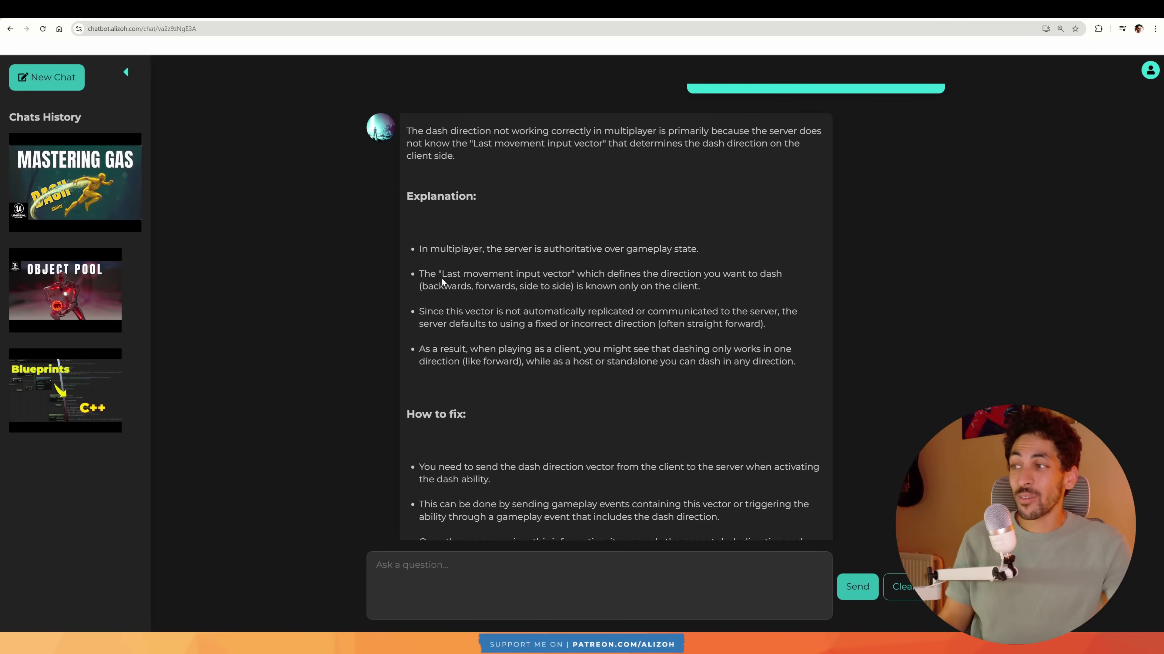